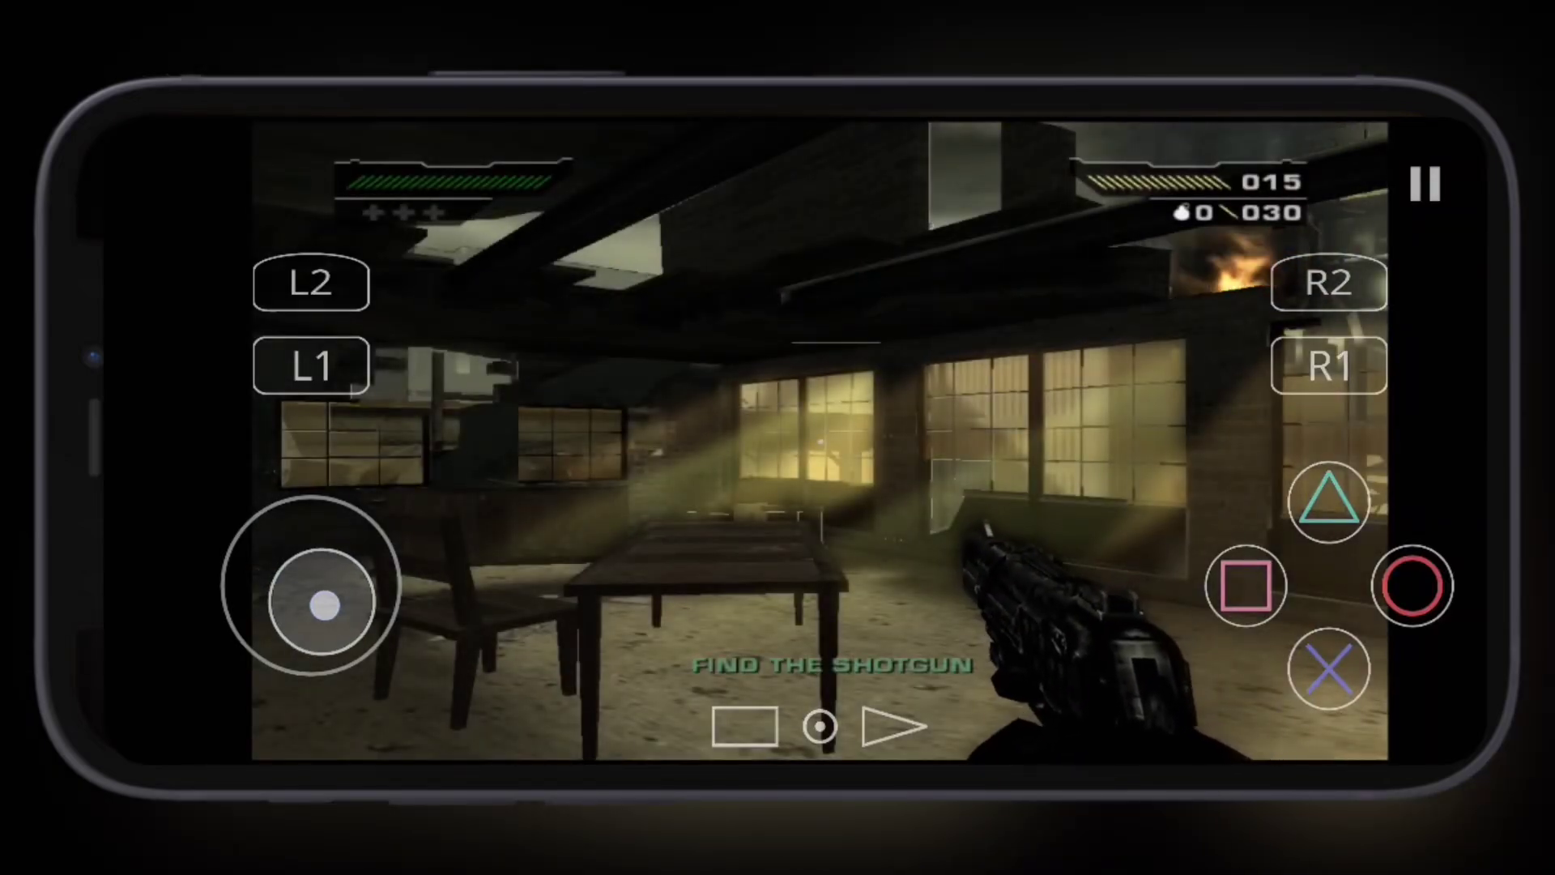
Raise the weapon, switch to the pistol, move and fire a shot.
{"action": "left_click", "coordinate": [1377, 545]}
{"action": "left_click", "coordinate": [1127, 414]}
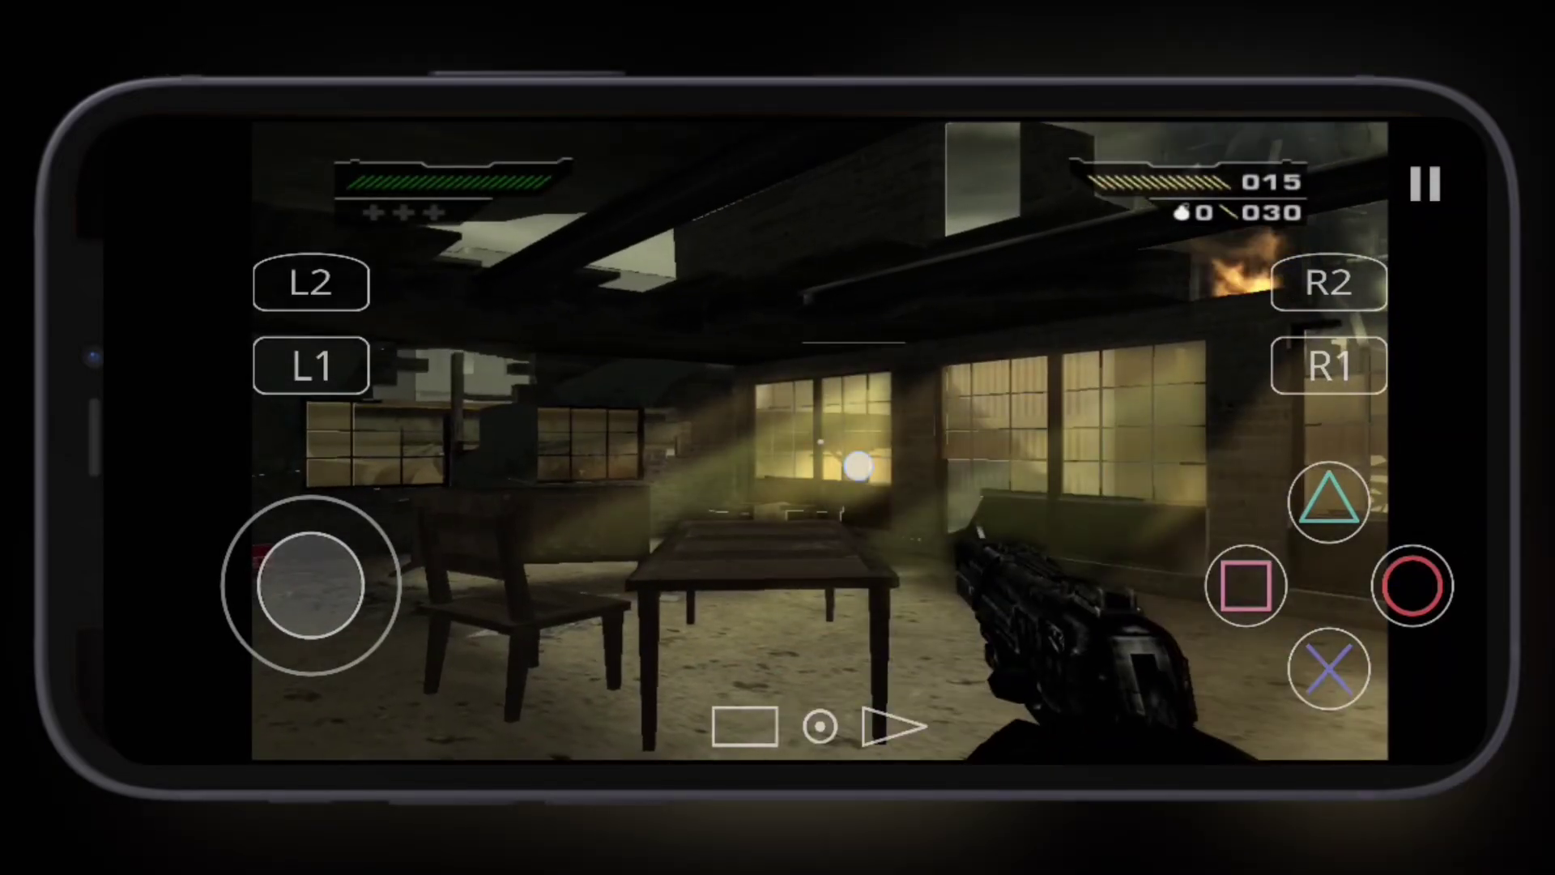
{"action": "left_click", "coordinate": [438, 572]}
{"action": "mouse_move", "coordinate": [311, 516]}
{"action": "left_mouse_down"}
{"action": "mouse_move", "coordinate": [267, 510]}
{"action": "mouse_move", "coordinate": [295, 583]}
{"action": "mouse_move", "coordinate": [310, 585]}
{"action": "left_mouse_up"}
{"action": "left_click", "coordinate": [1328, 365]}
Walk toward the SPAS 12, briefly pausing and resuming the game.
{"action": "left_click_drag", "start_coordinate": [1053, 381], "coordinate": [992, 397]}
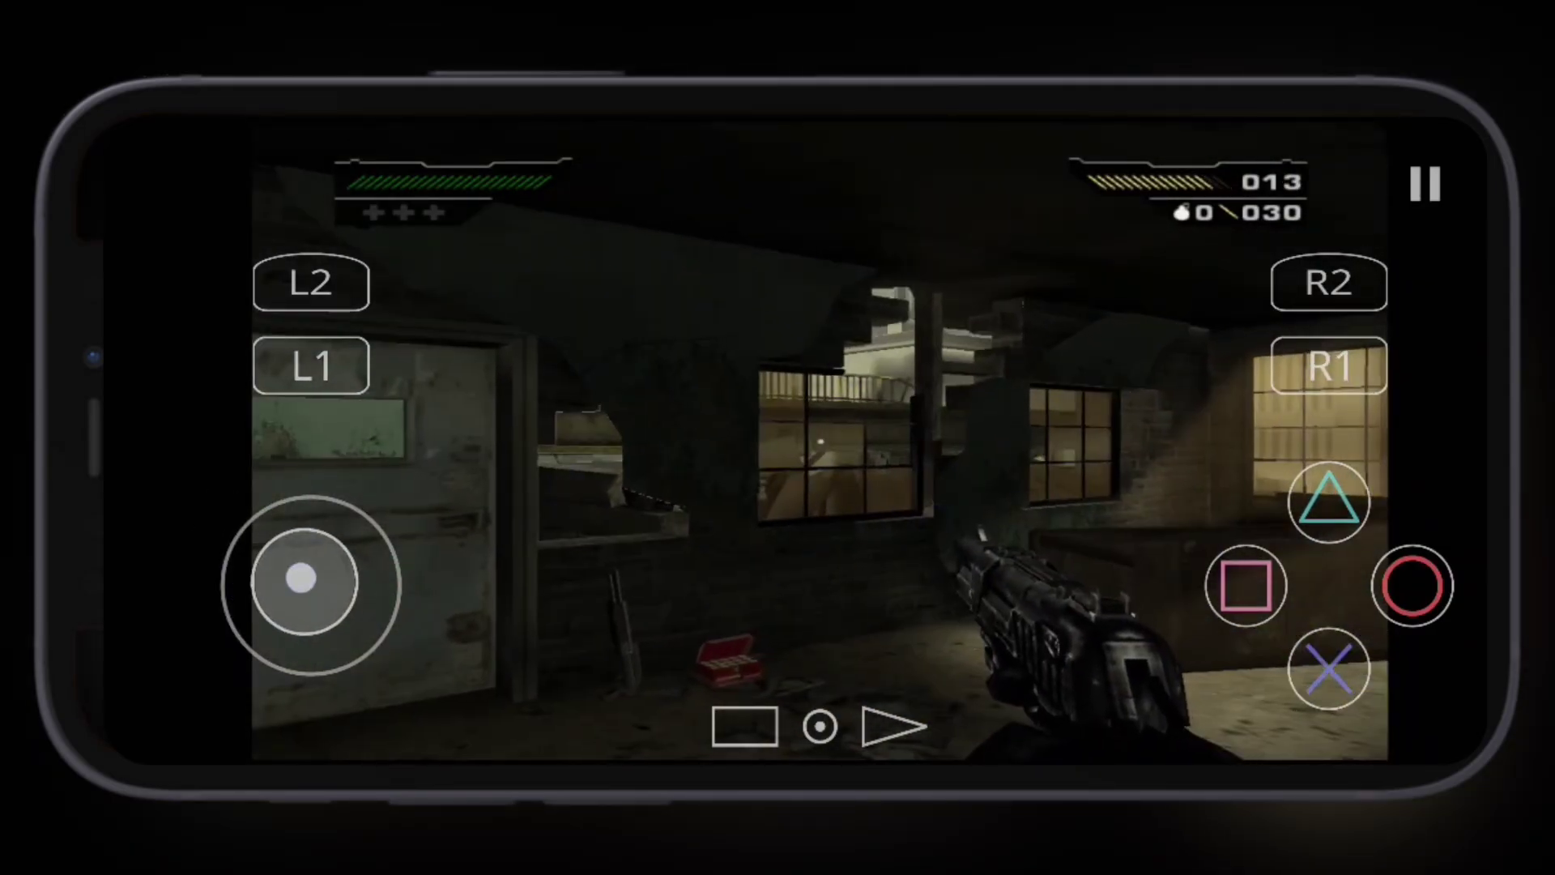
{"action": "left_click_drag", "start_coordinate": [301, 578], "coordinate": [303, 496]}
{"action": "left_click_drag", "start_coordinate": [818, 478], "coordinate": [866, 480]}
{"action": "left_click", "coordinate": [1424, 184]}
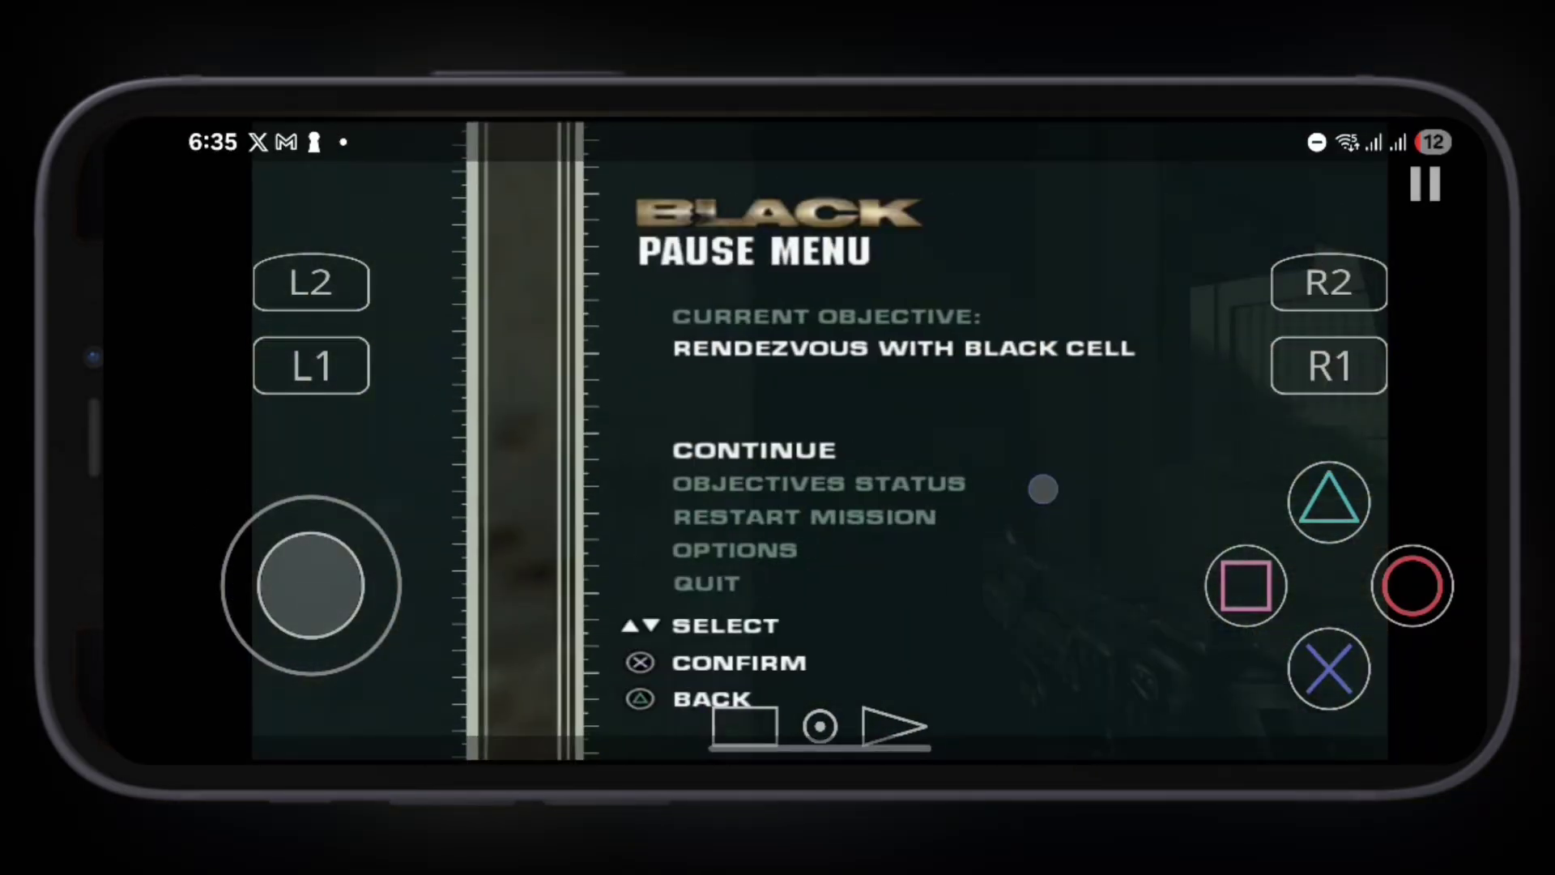
{"action": "left_click", "coordinate": [1329, 669]}
Crouch and fire the pistol repeatedly.
{"action": "left_click_drag", "start_coordinate": [395, 575], "coordinate": [311, 576]}
{"action": "left_click", "coordinate": [312, 393]}
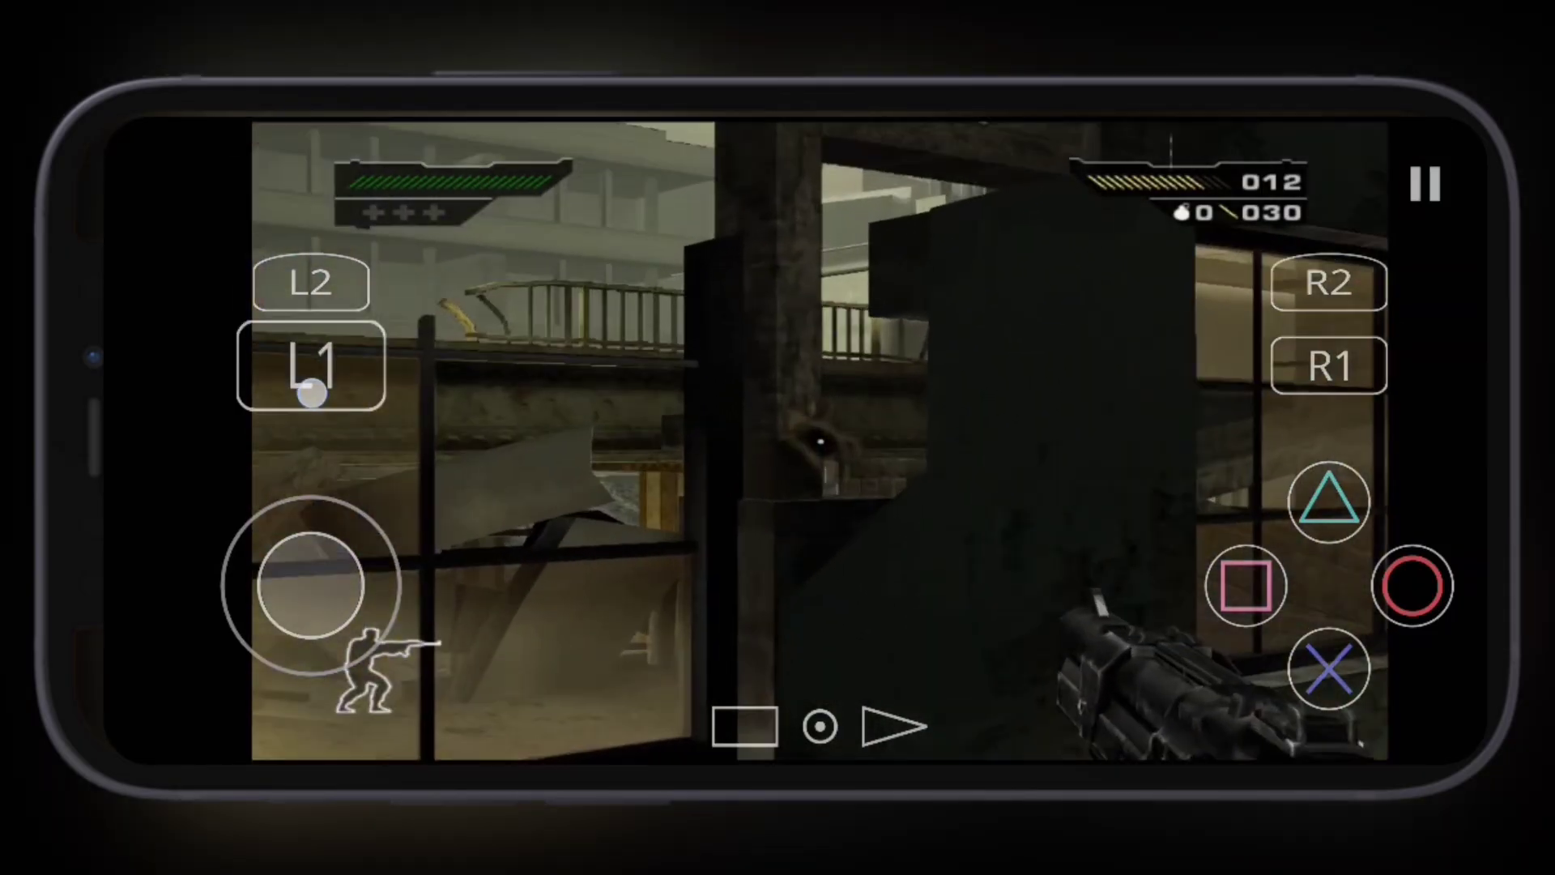
{"action": "left_click", "coordinate": [1412, 584]}
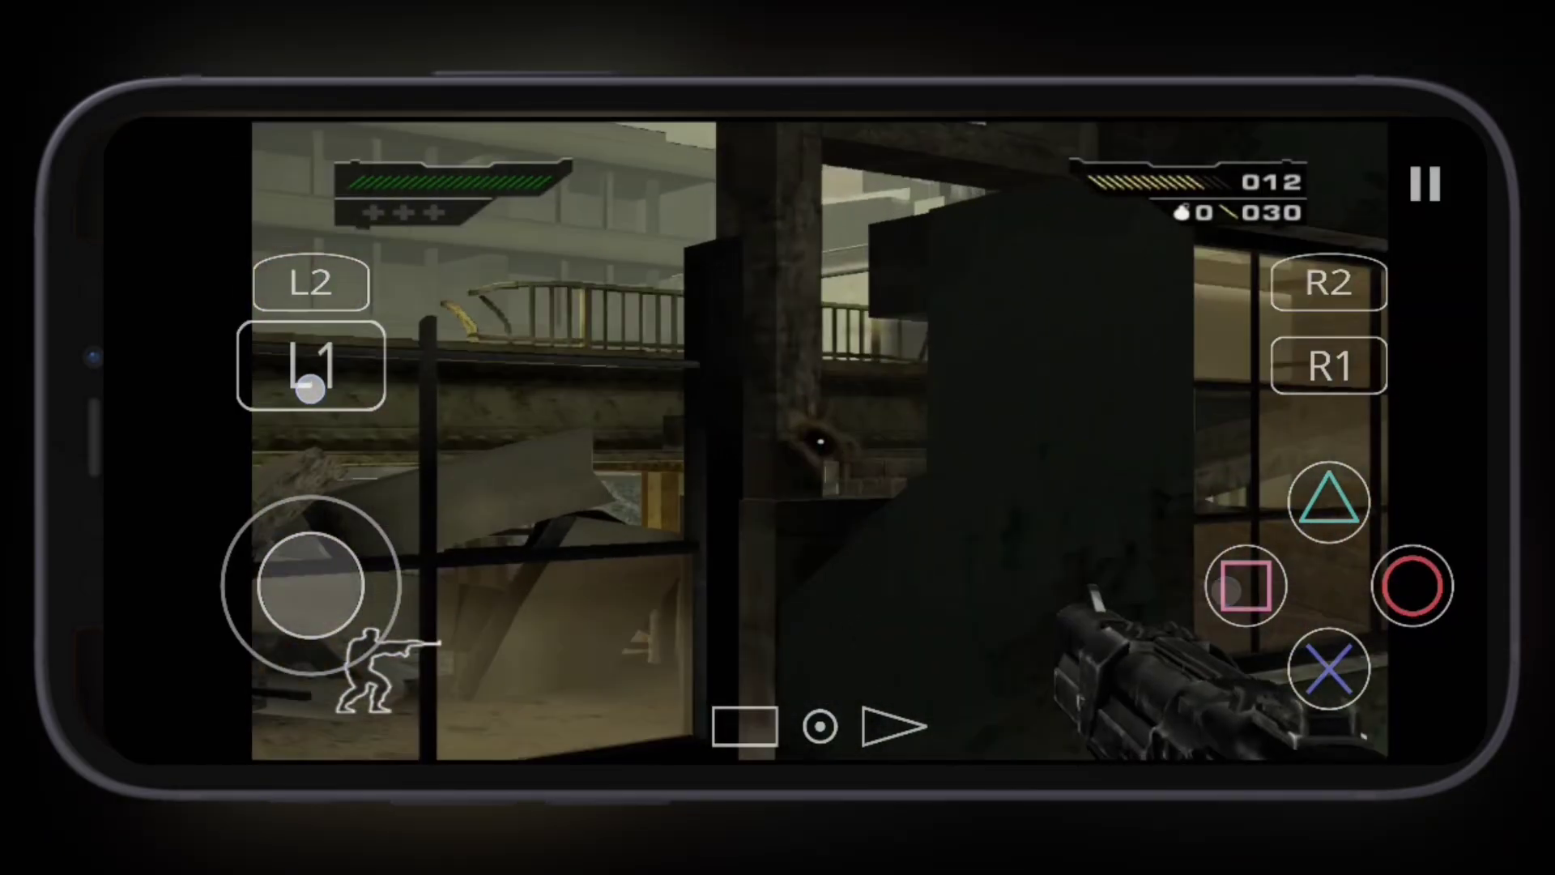
{"action": "left_click", "coordinate": [1011, 517]}
Switch back to the rifle and look out the windows toward the street.
{"action": "mouse_move", "coordinate": [311, 585]}
{"action": "left_mouse_down"}
{"action": "mouse_move", "coordinate": [243, 645]}
{"action": "mouse_move", "coordinate": [496, 590]}
{"action": "mouse_move", "coordinate": [538, 697]}
{"action": "left_mouse_up"}
{"action": "left_click", "coordinate": [1188, 418]}
{"action": "left_click_drag", "start_coordinate": [311, 585], "coordinate": [313, 555]}
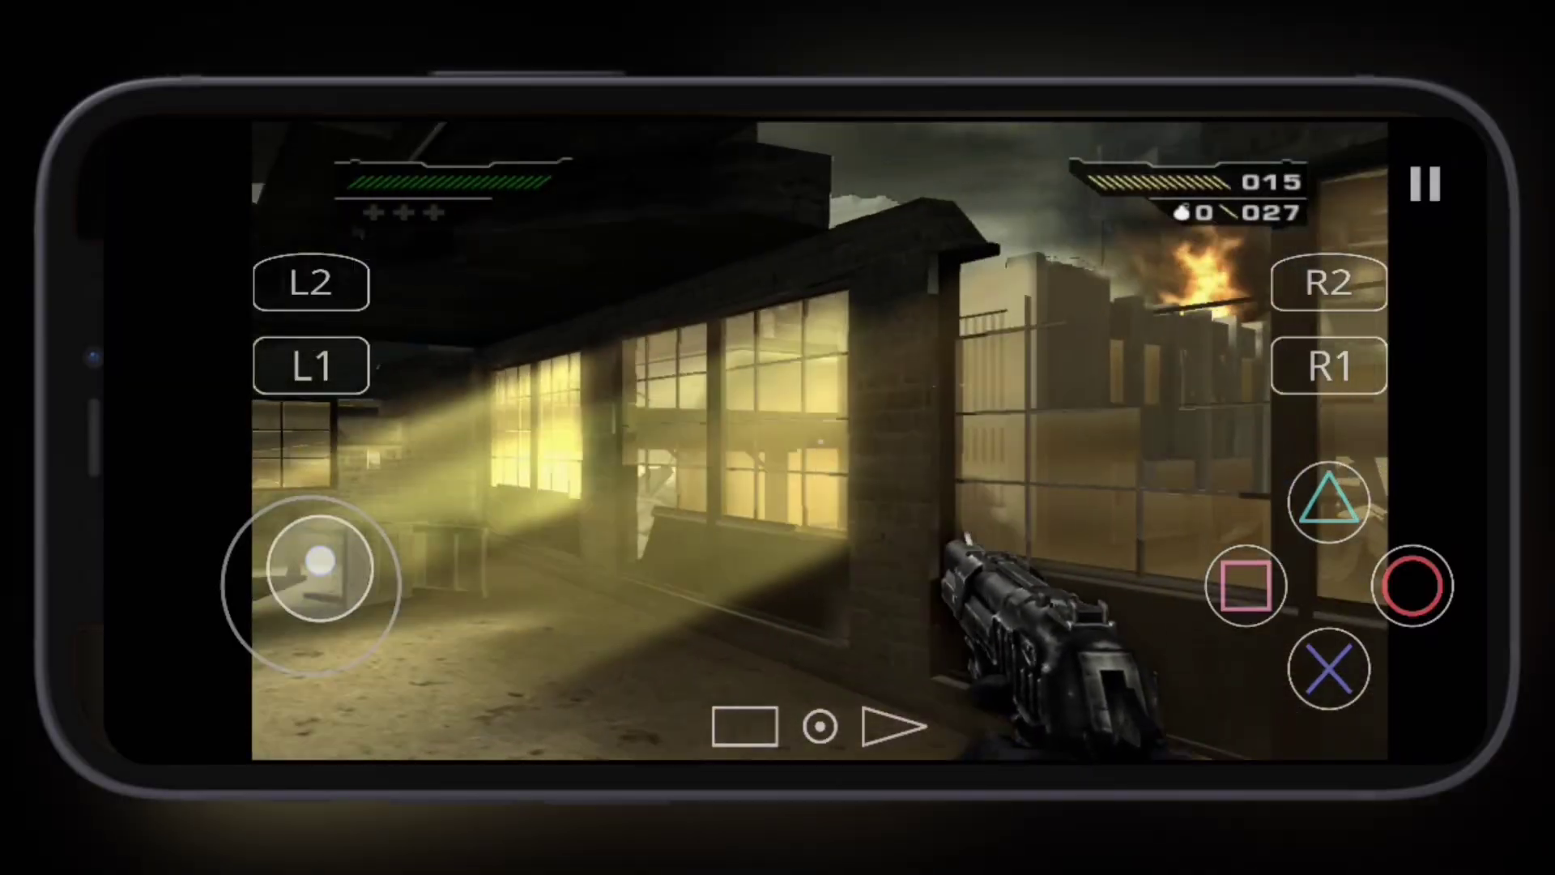
{"action": "left_click_drag", "start_coordinate": [971, 526], "coordinate": [810, 527]}
{"action": "left_click_drag", "start_coordinate": [1118, 496], "coordinate": [993, 493]}
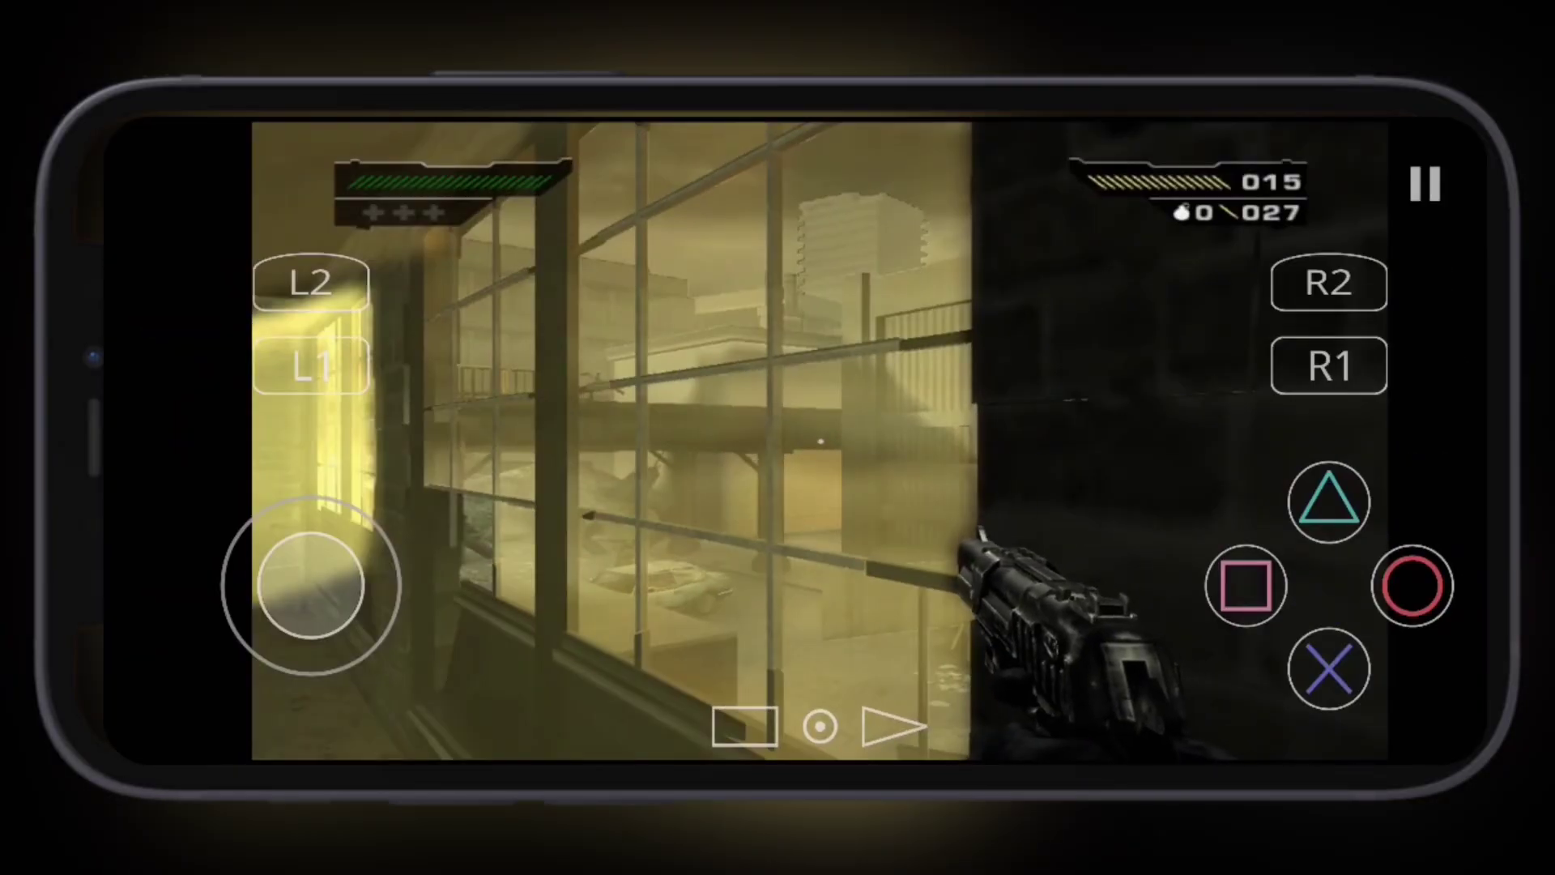
Walk up to the SPAS 12 on the wall and pick it up.
{"action": "mouse_move", "coordinate": [311, 585]}
{"action": "left_mouse_down"}
{"action": "mouse_move", "coordinate": [254, 567]}
{"action": "mouse_move", "coordinate": [289, 646]}
{"action": "mouse_move", "coordinate": [198, 618]}
{"action": "mouse_move", "coordinate": [186, 576]}
{"action": "left_mouse_up"}
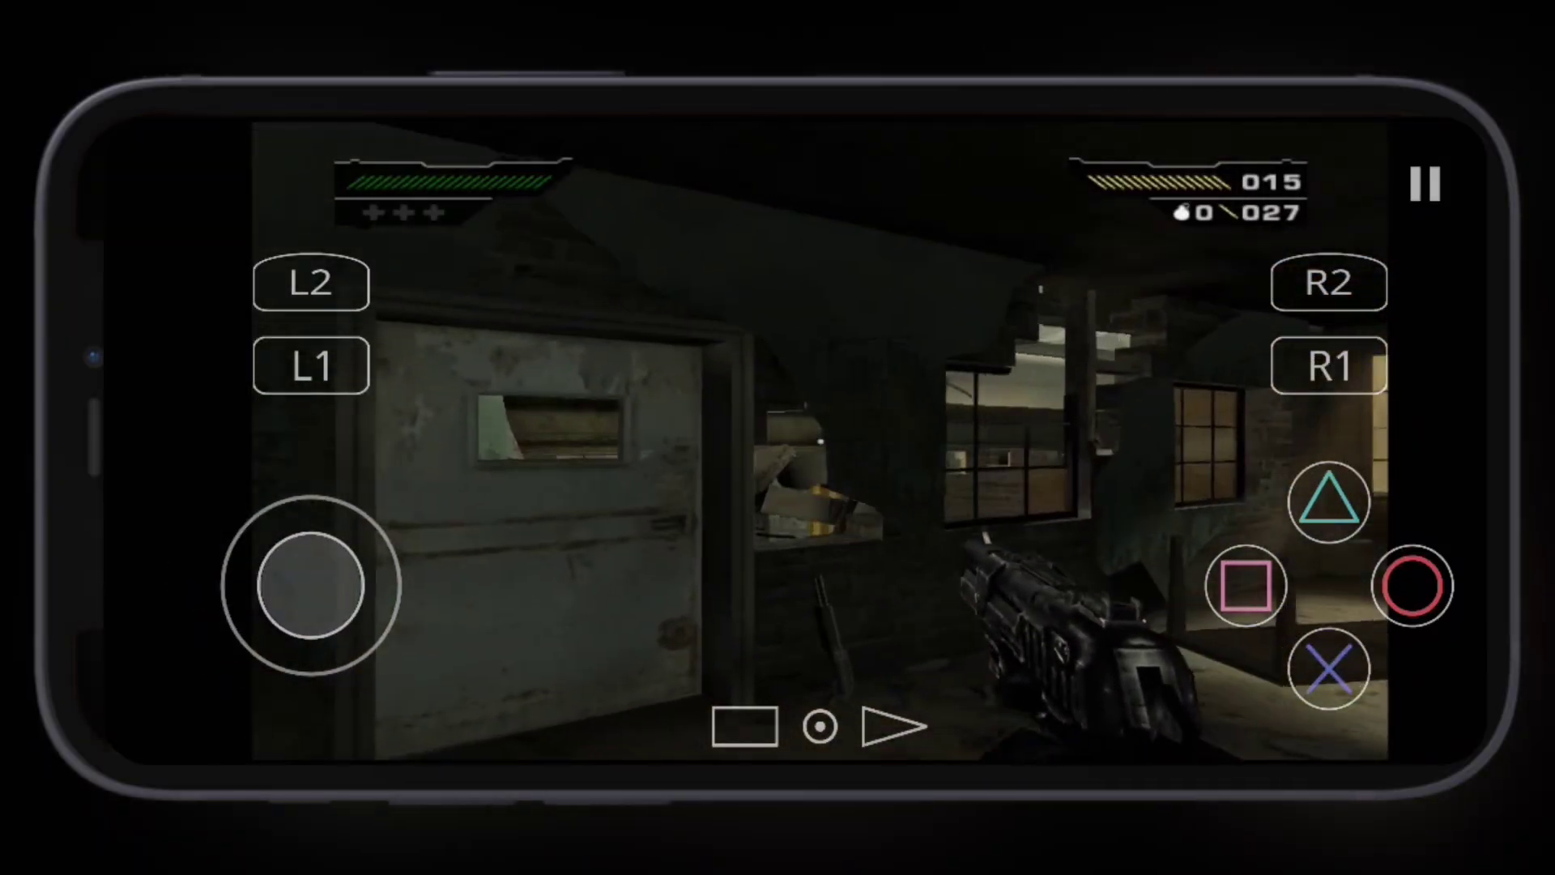
{"action": "left_click", "coordinate": [1080, 465]}
{"action": "mouse_move", "coordinate": [311, 584]}
{"action": "left_mouse_down"}
{"action": "mouse_move", "coordinate": [235, 527]}
{"action": "mouse_move", "coordinate": [275, 494]}
{"action": "left_mouse_up"}
{"action": "left_click", "coordinate": [1245, 584]}
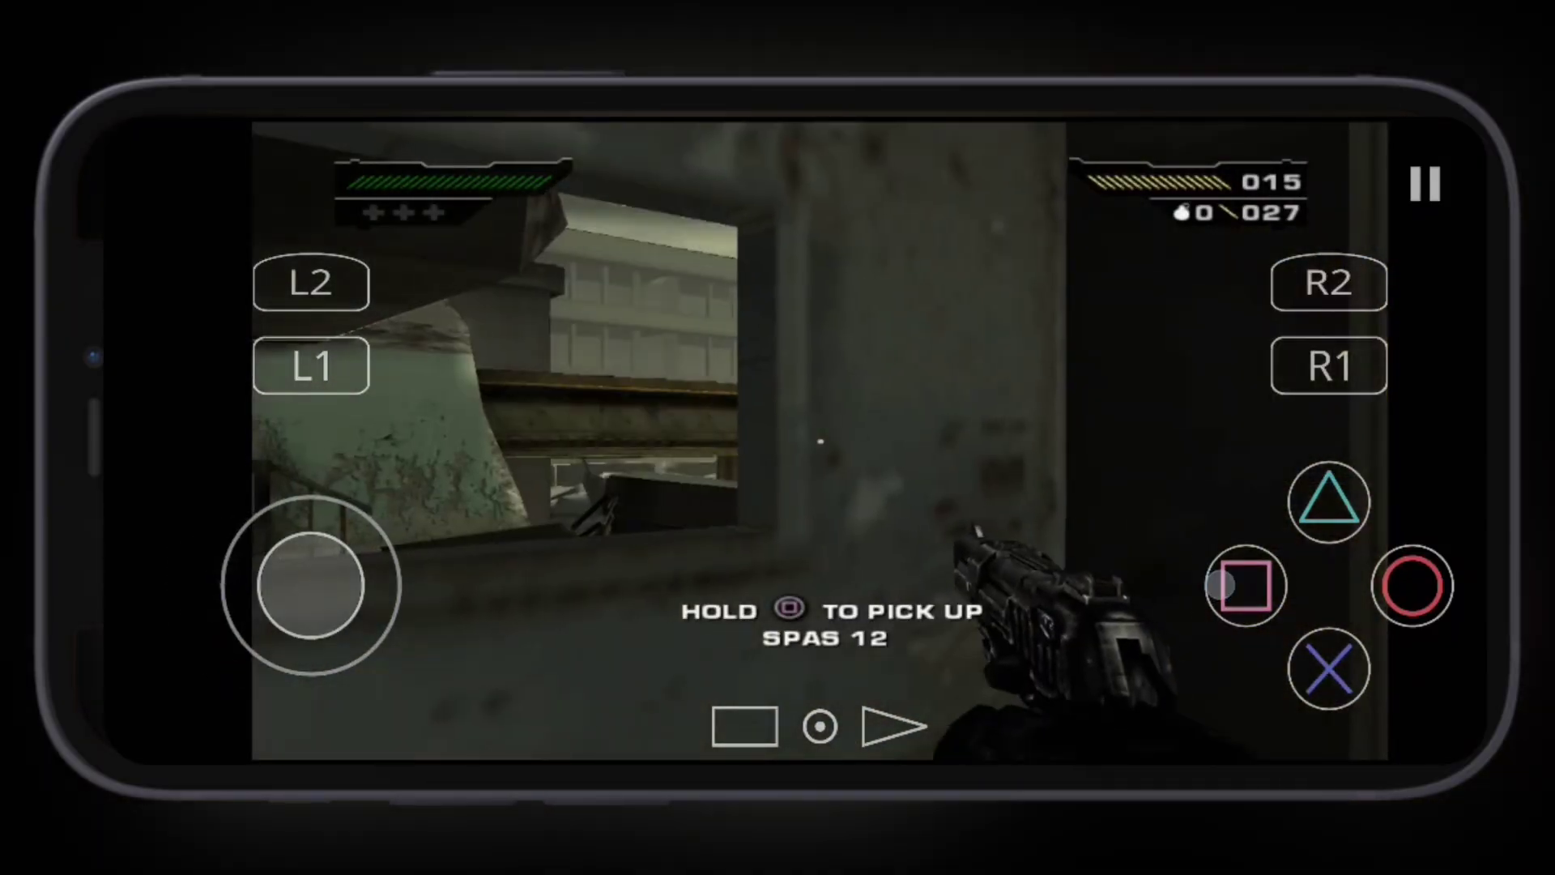
Crouch, aim the SPAS 12 shotgun and fire it at the door.
{"action": "left_click_drag", "start_coordinate": [311, 585], "coordinate": [250, 500]}
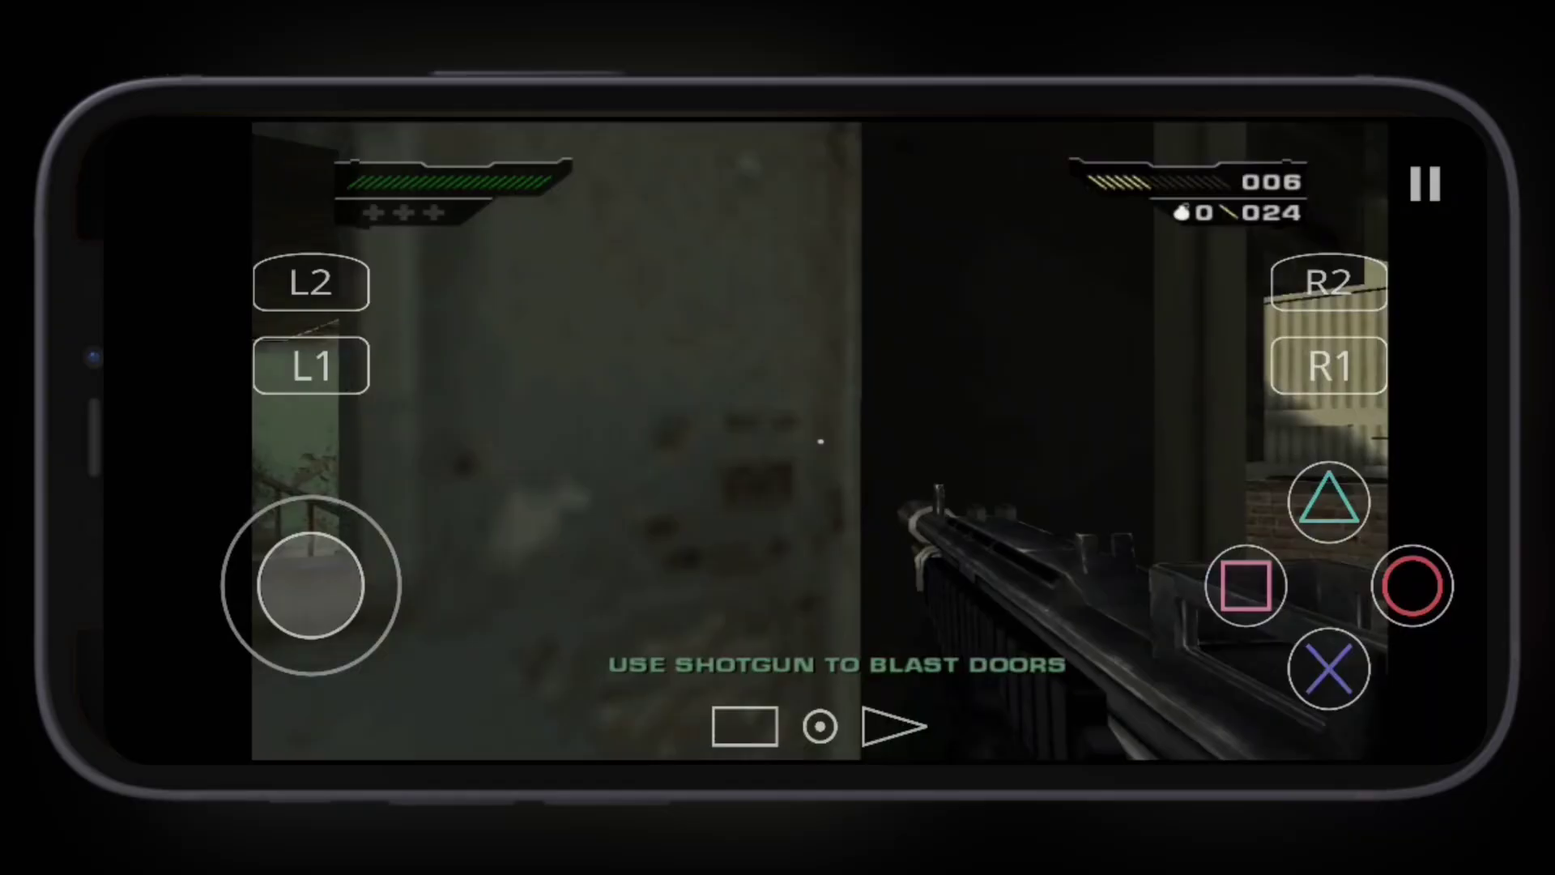
{"action": "left_click", "coordinate": [1412, 584]}
{"action": "left_click", "coordinate": [295, 302]}
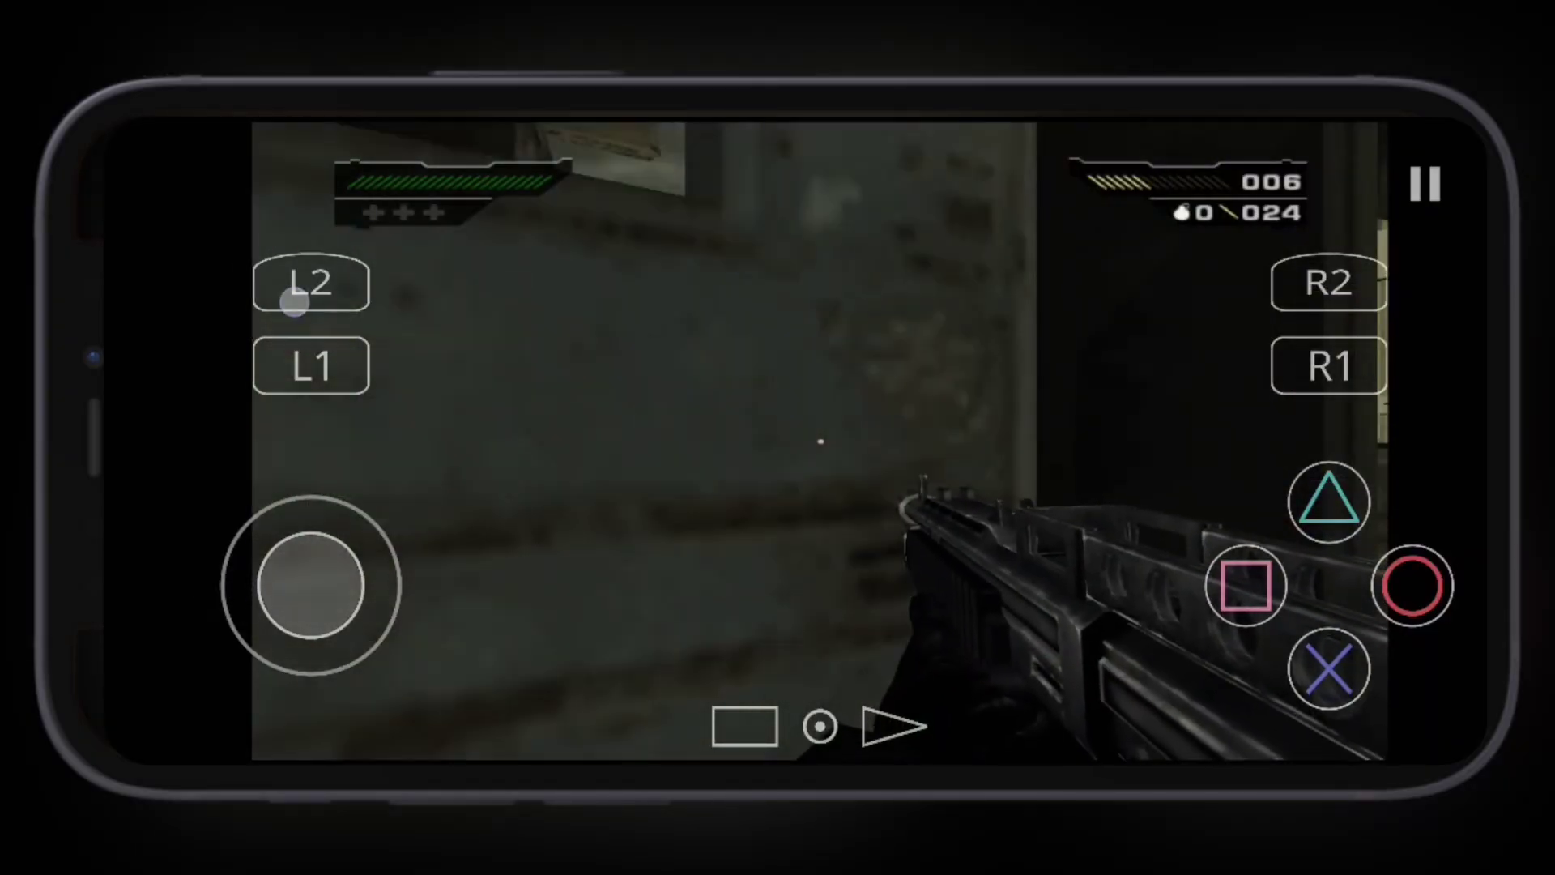
{"action": "left_click", "coordinate": [1385, 556]}
{"action": "mouse_move", "coordinate": [1385, 555]}
{"action": "left_mouse_down"}
{"action": "mouse_move", "coordinate": [1367, 561]}
{"action": "mouse_move", "coordinate": [1337, 486]}
{"action": "left_mouse_up"}
{"action": "left_click", "coordinate": [305, 667]}
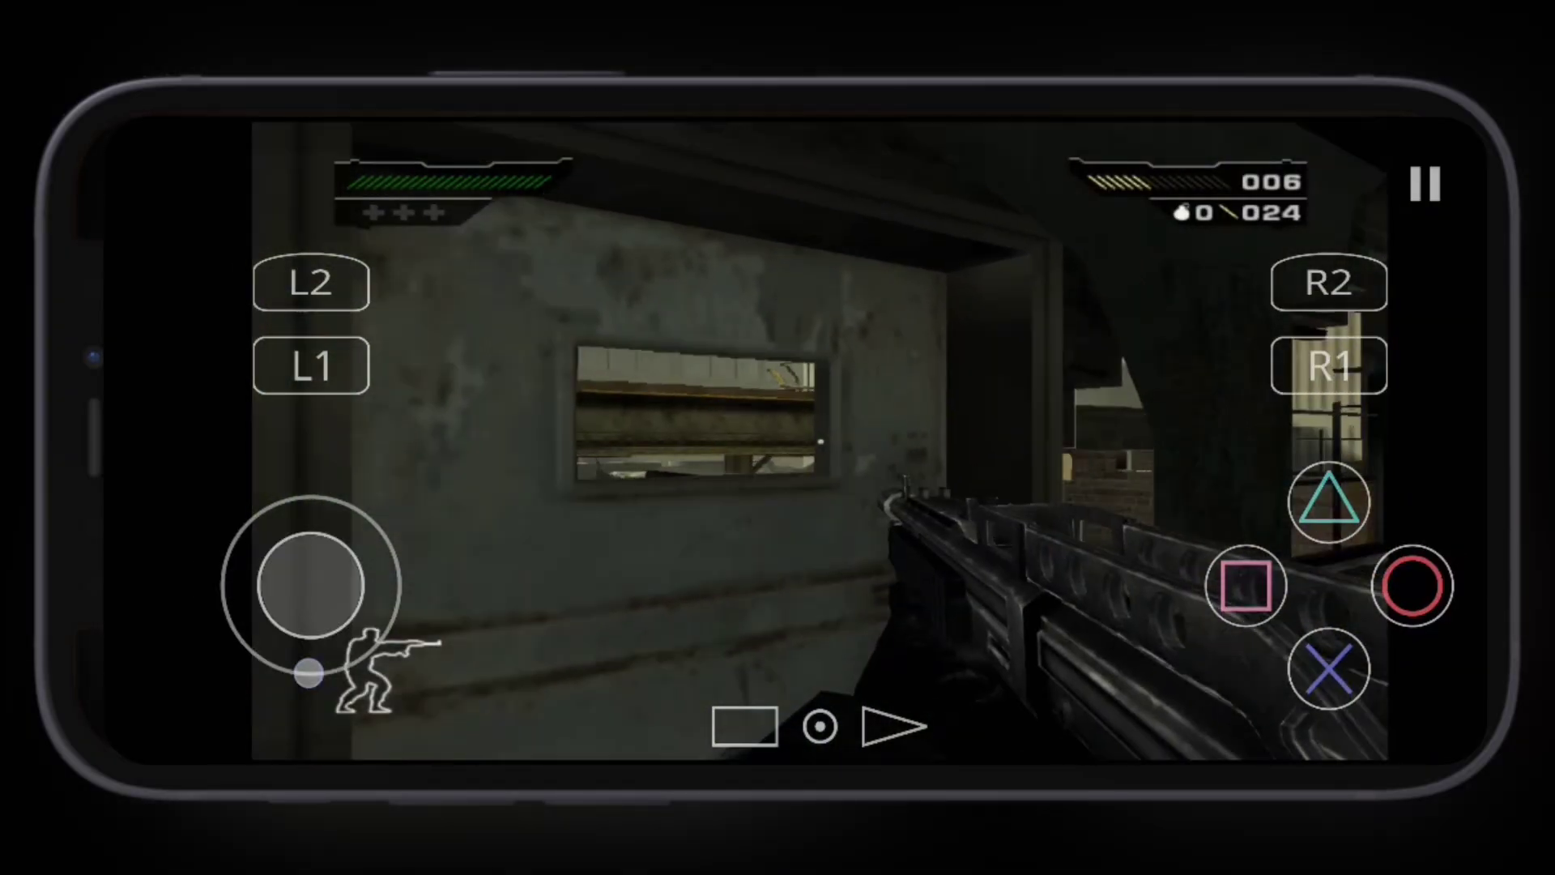
{"action": "left_click", "coordinate": [311, 364]}
{"action": "left_click", "coordinate": [1329, 400]}
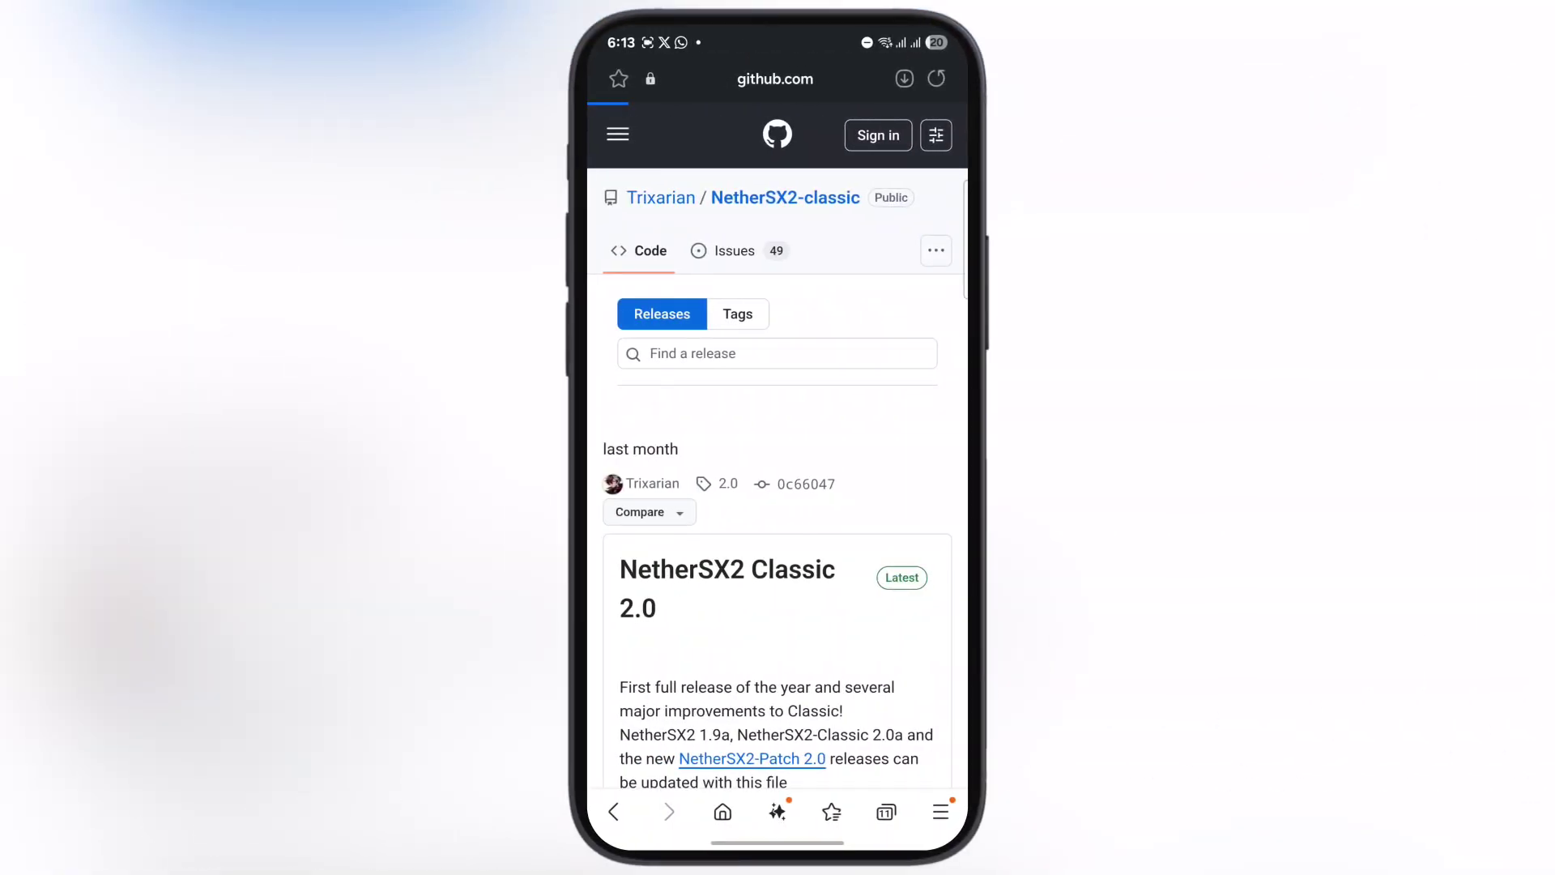
Scroll to the release Assets and download NetherSX2-v2.0-3668.apk.
{"action": "scroll", "coordinate": [777, 486], "scroll_direction": "down", "scroll_amount": 20}
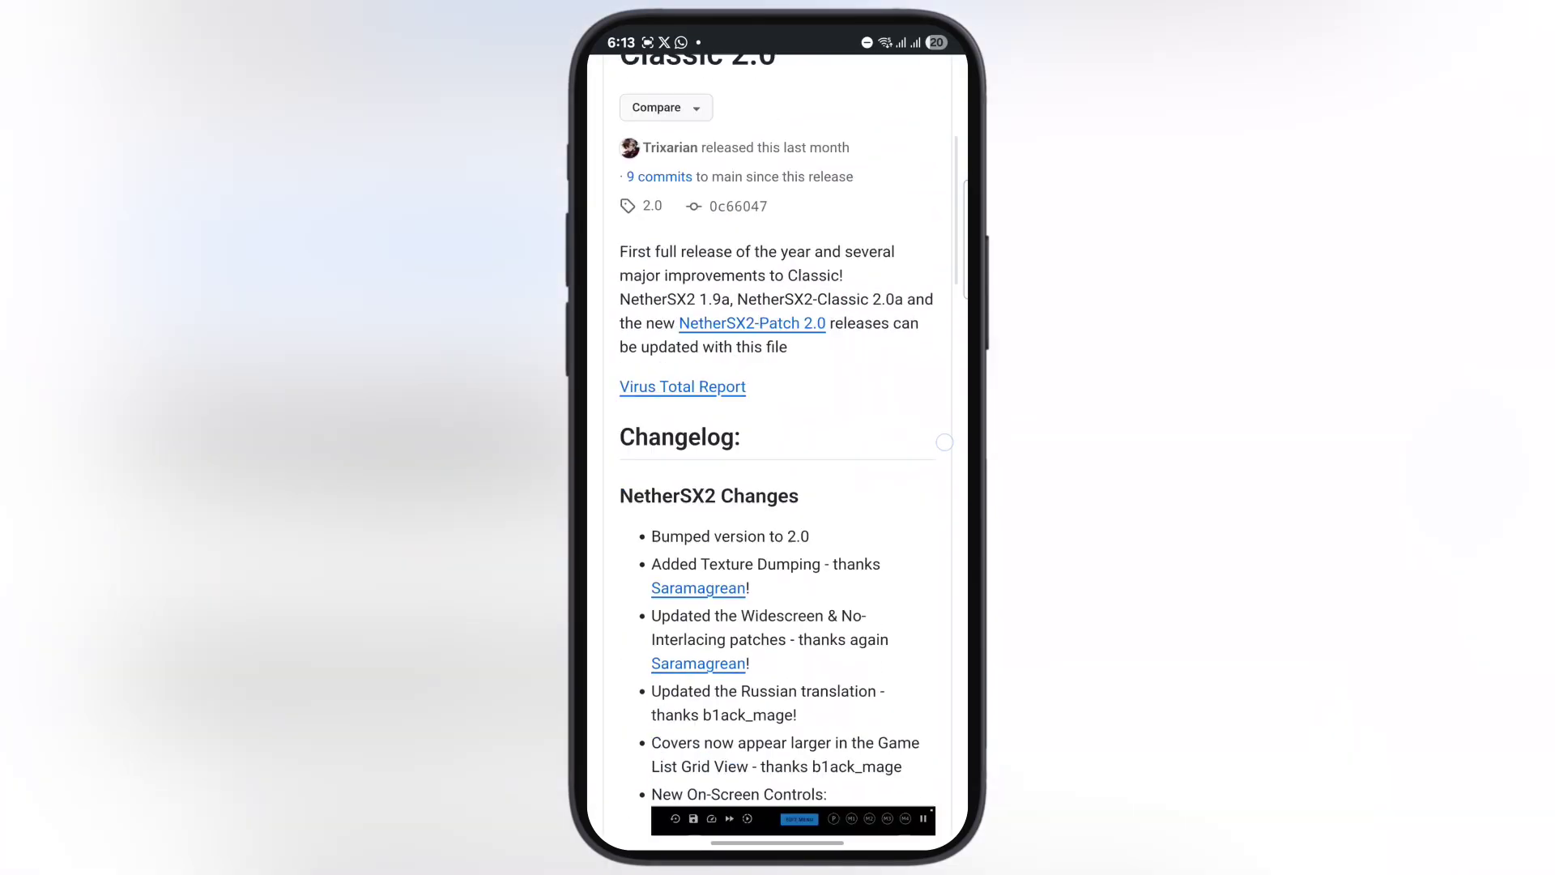
{"action": "scroll", "coordinate": [777, 437], "scroll_direction": "down", "scroll_amount": 5}
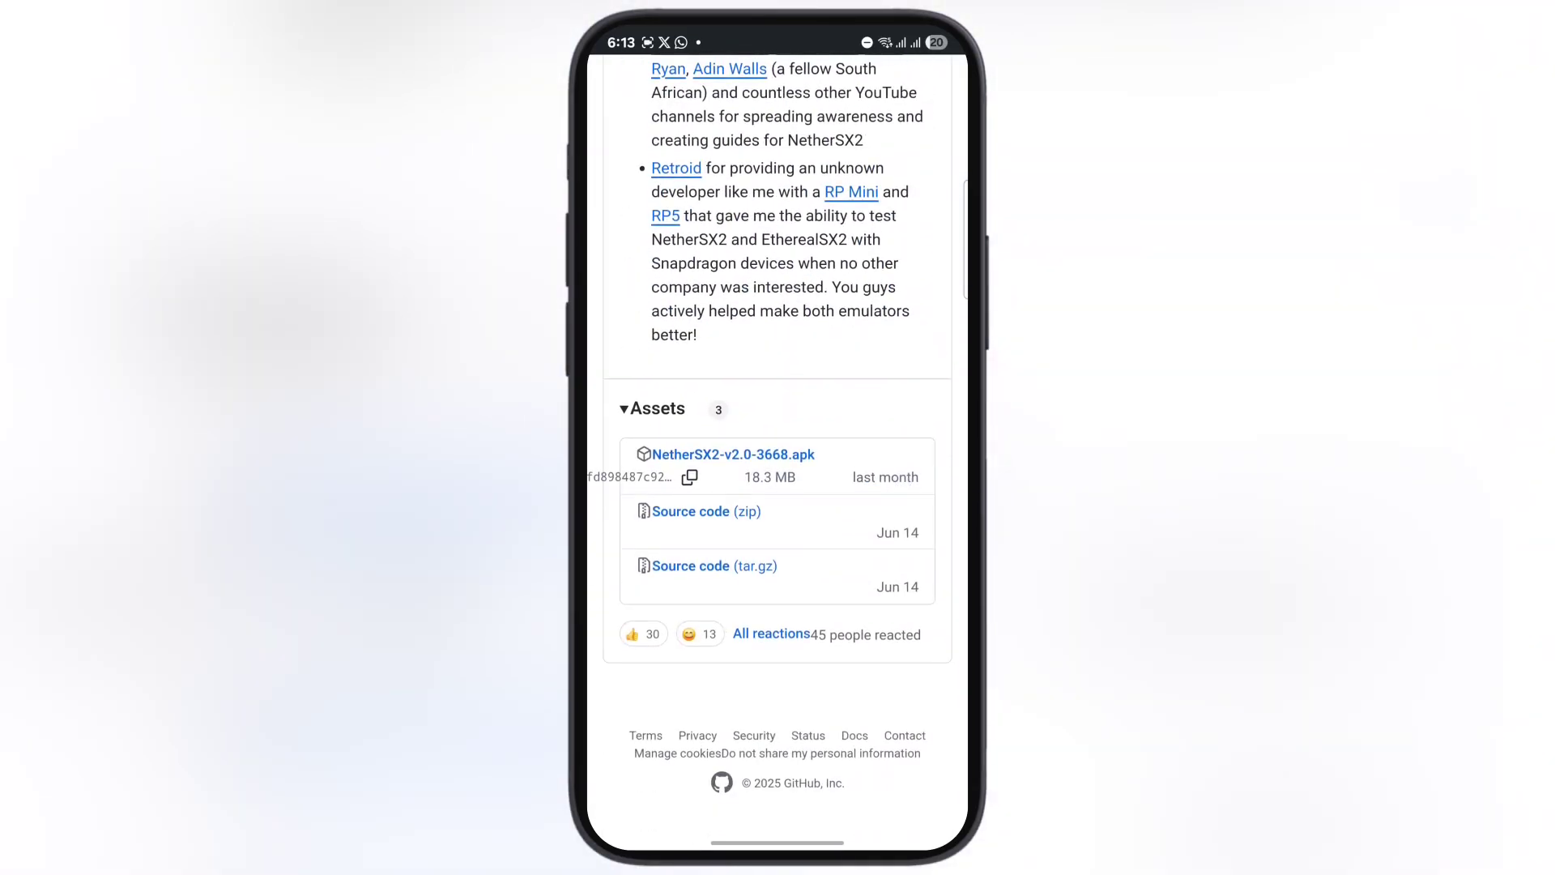
{"action": "left_click", "coordinate": [733, 454]}
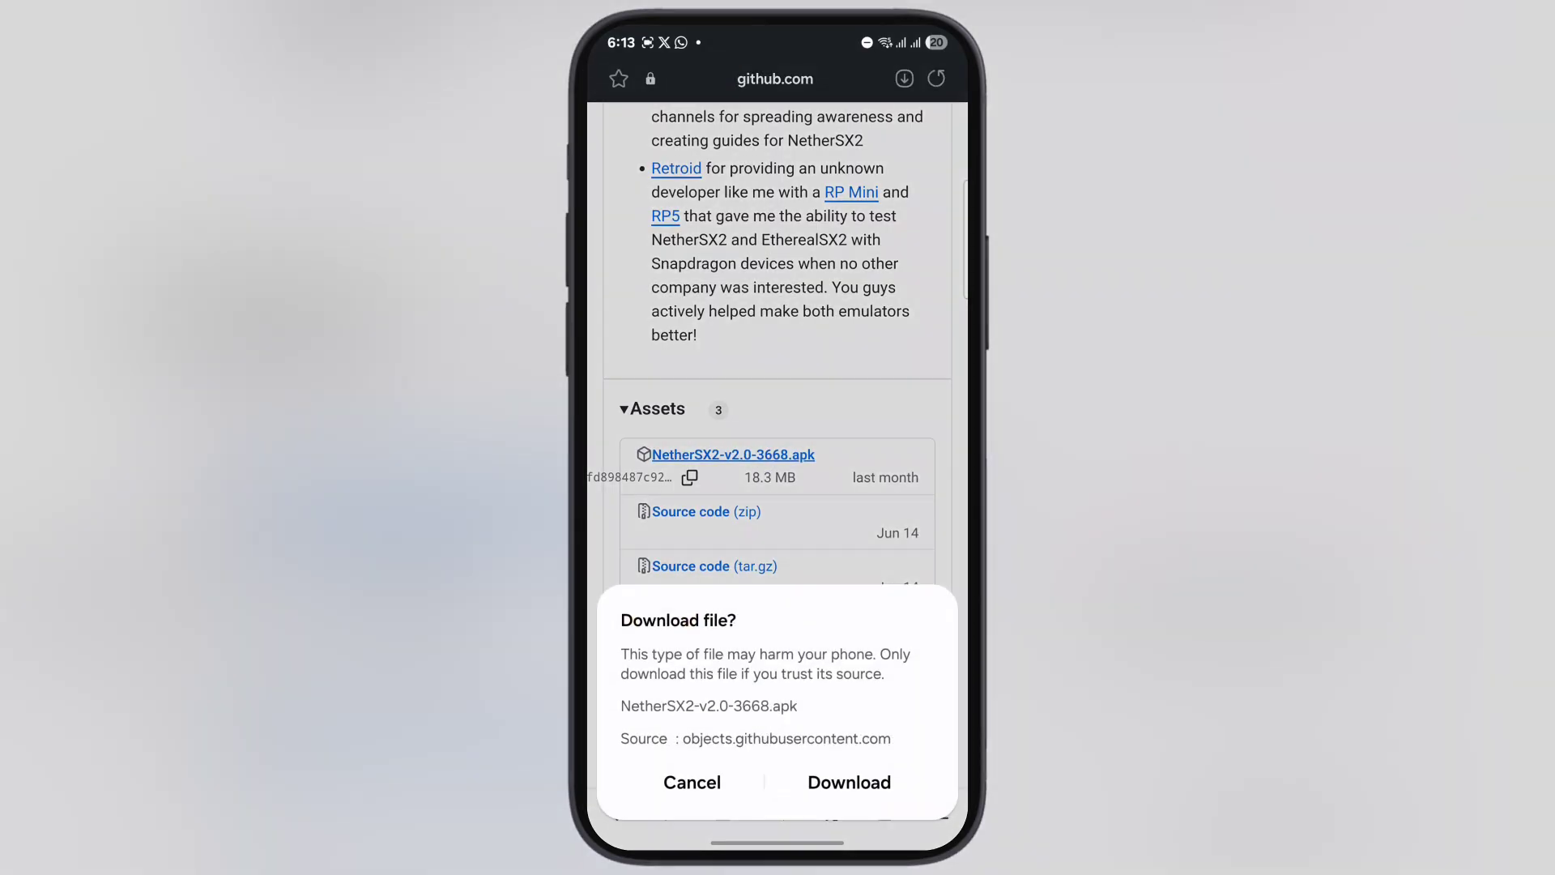
{"action": "left_click", "coordinate": [847, 780]}
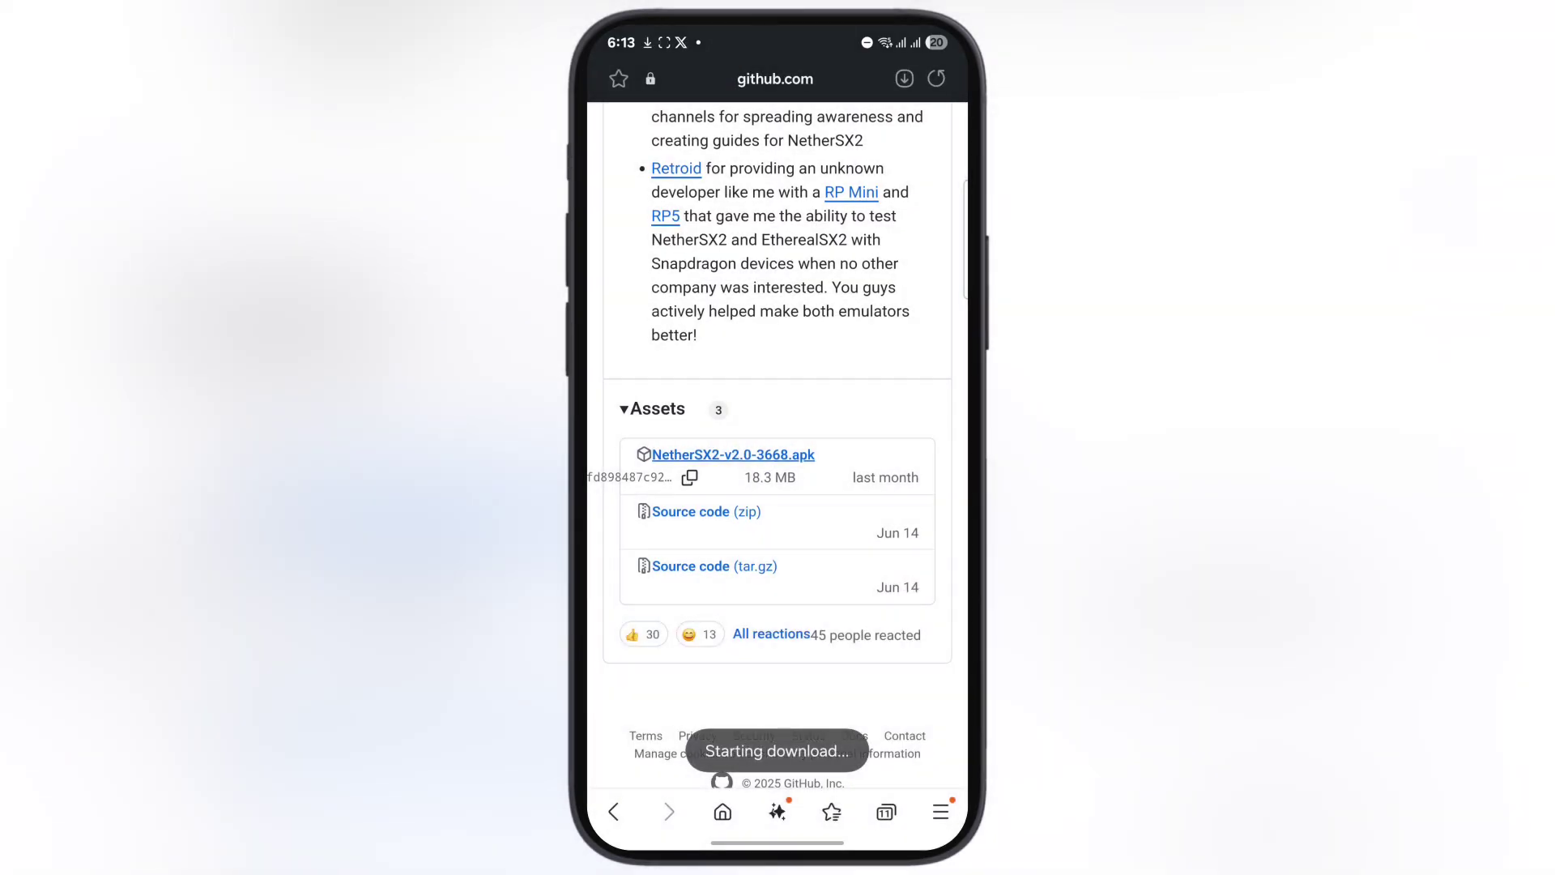
{"action": "left_click", "coordinate": [940, 811]}
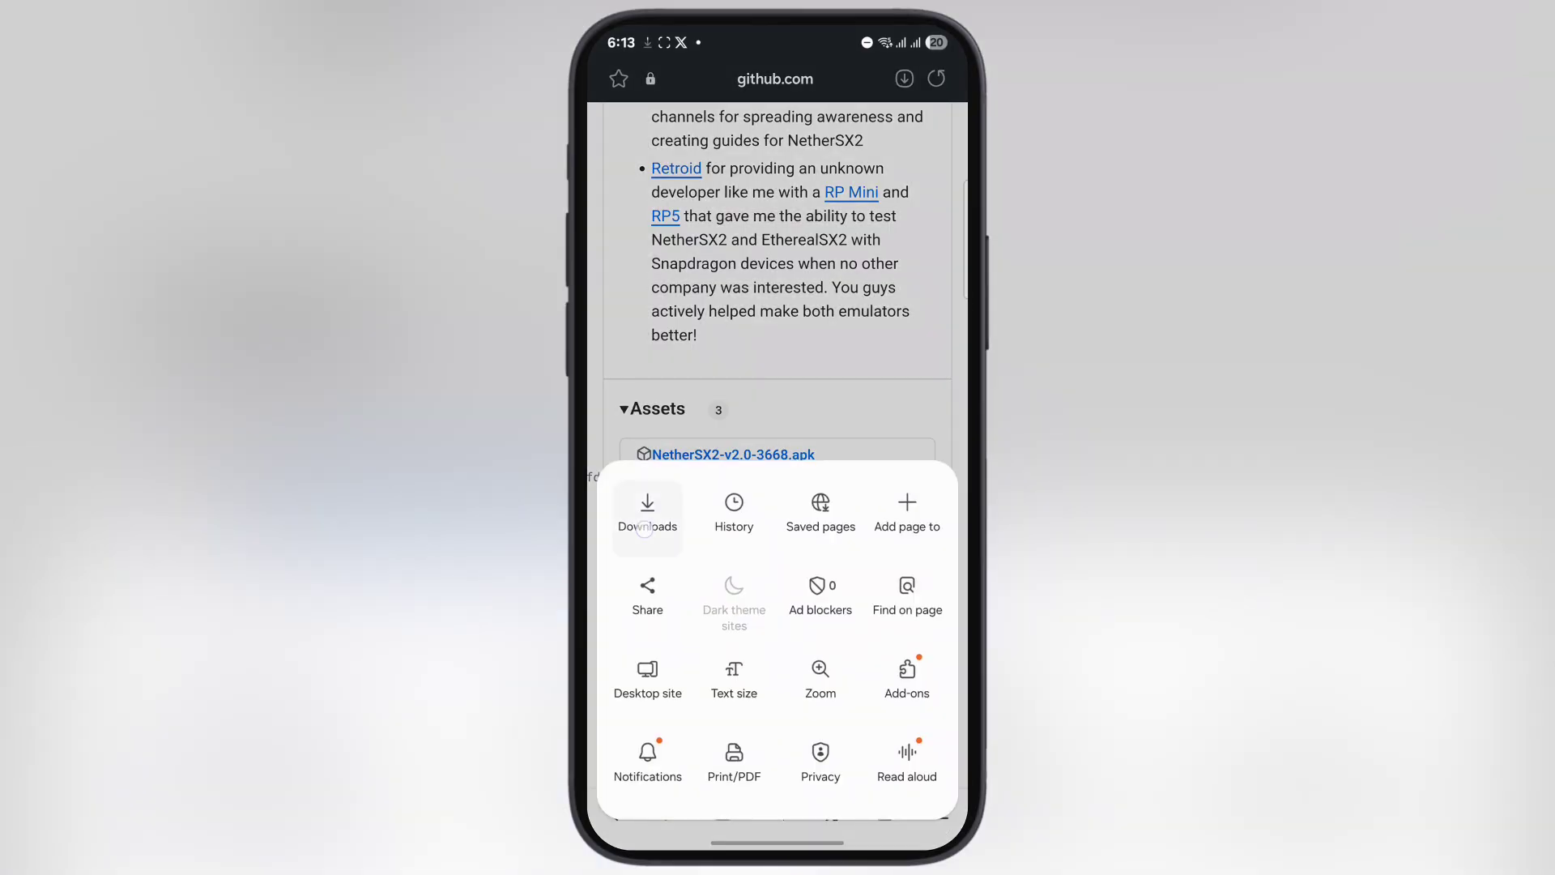
Open the downloaded NetherSX2 apk from the Downloads list and install it.
{"action": "left_click", "coordinate": [646, 509]}
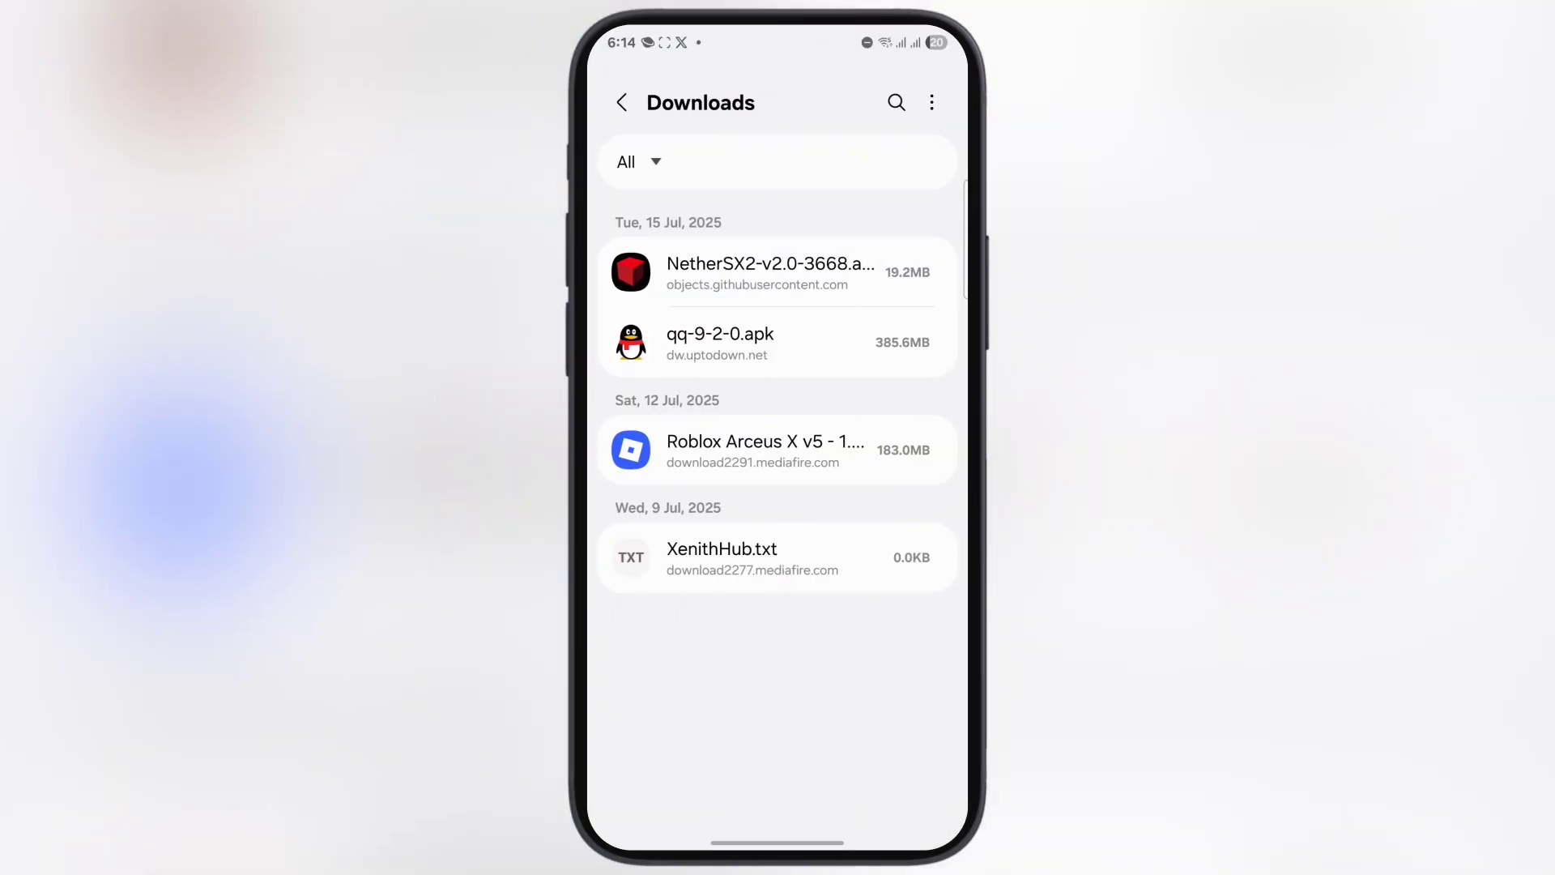
{"action": "left_click", "coordinate": [770, 272]}
{"action": "left_click", "coordinate": [851, 782]}
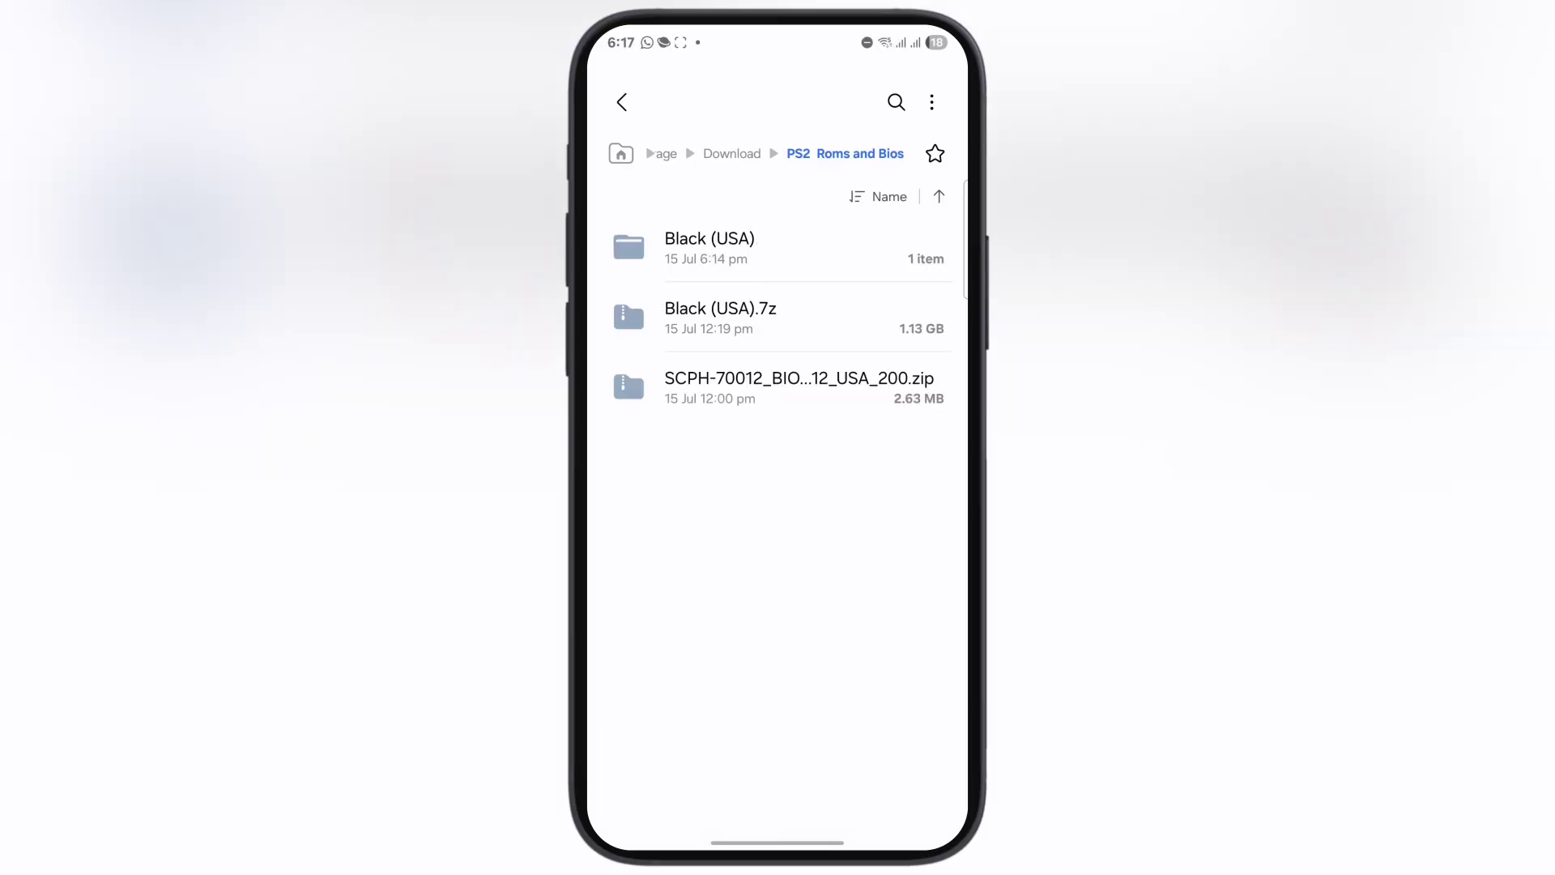
Move Black (USA).iso from the Black (USA) folder up into PS2 Roms and Bios.
{"action": "left_click", "coordinate": [706, 257]}
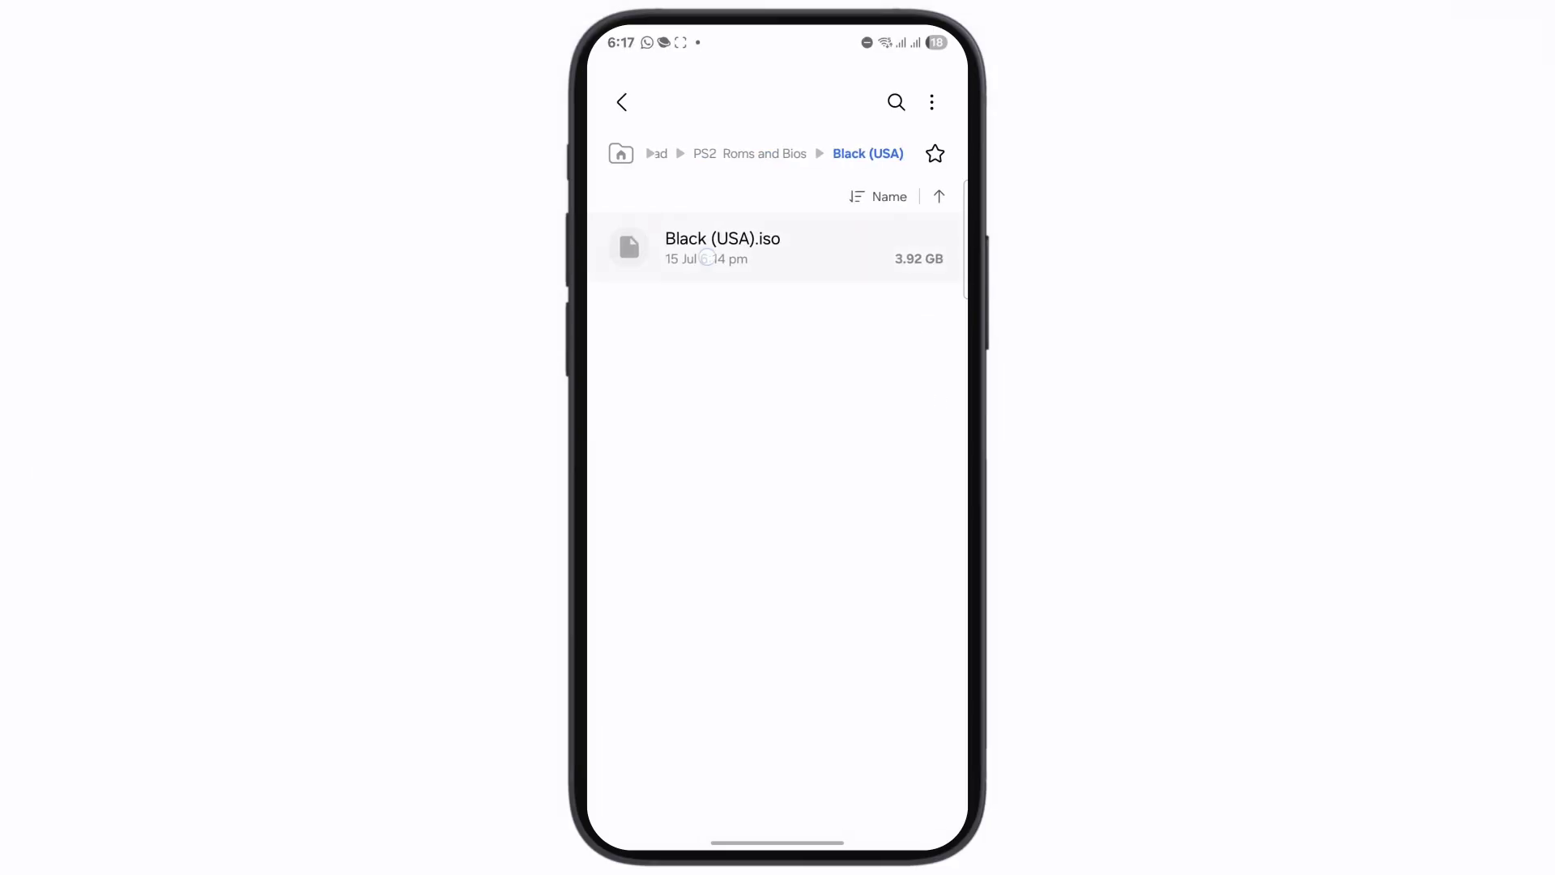
{"action": "left_click", "coordinate": [707, 258]}
{"action": "left_click", "coordinate": [626, 822]}
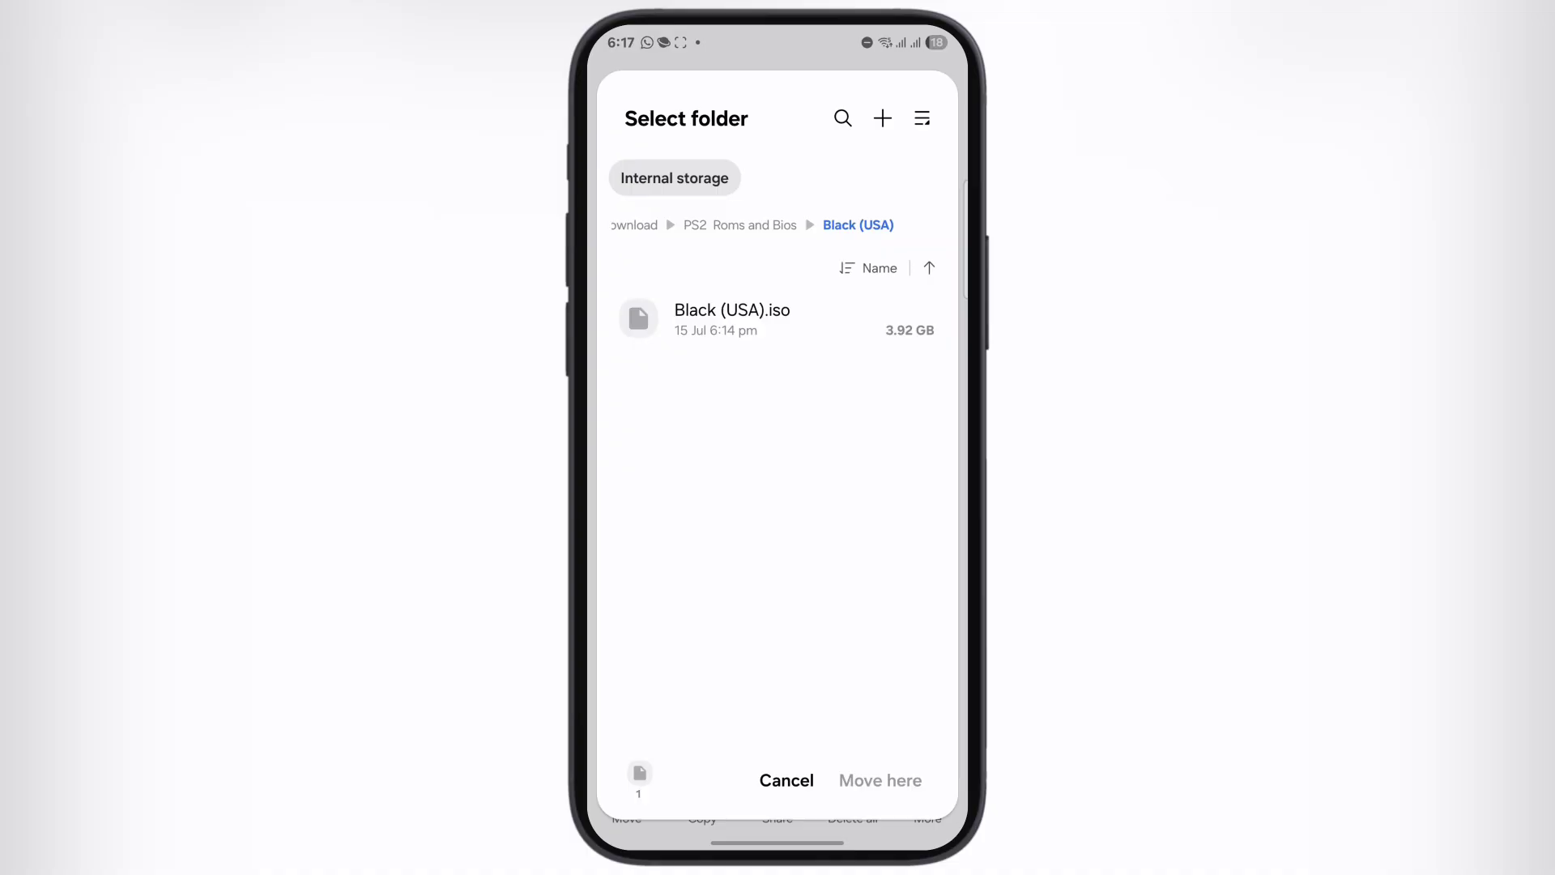
{"action": "left_click", "coordinate": [739, 224]}
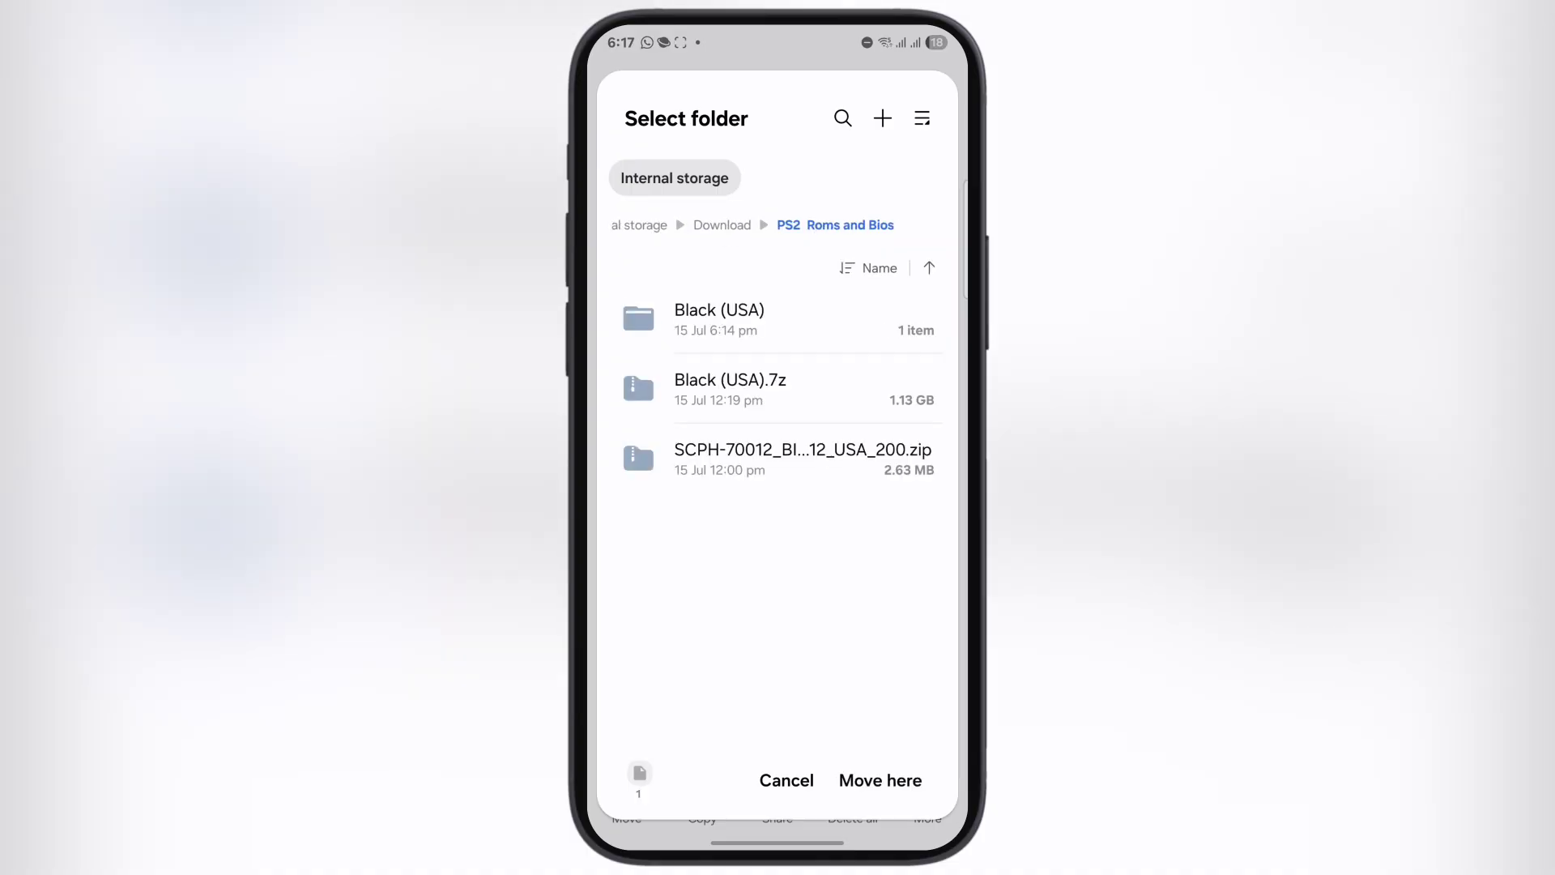
{"action": "left_click", "coordinate": [880, 780]}
{"action": "left_click_drag", "start_coordinate": [590, 515], "coordinate": [640, 516]}
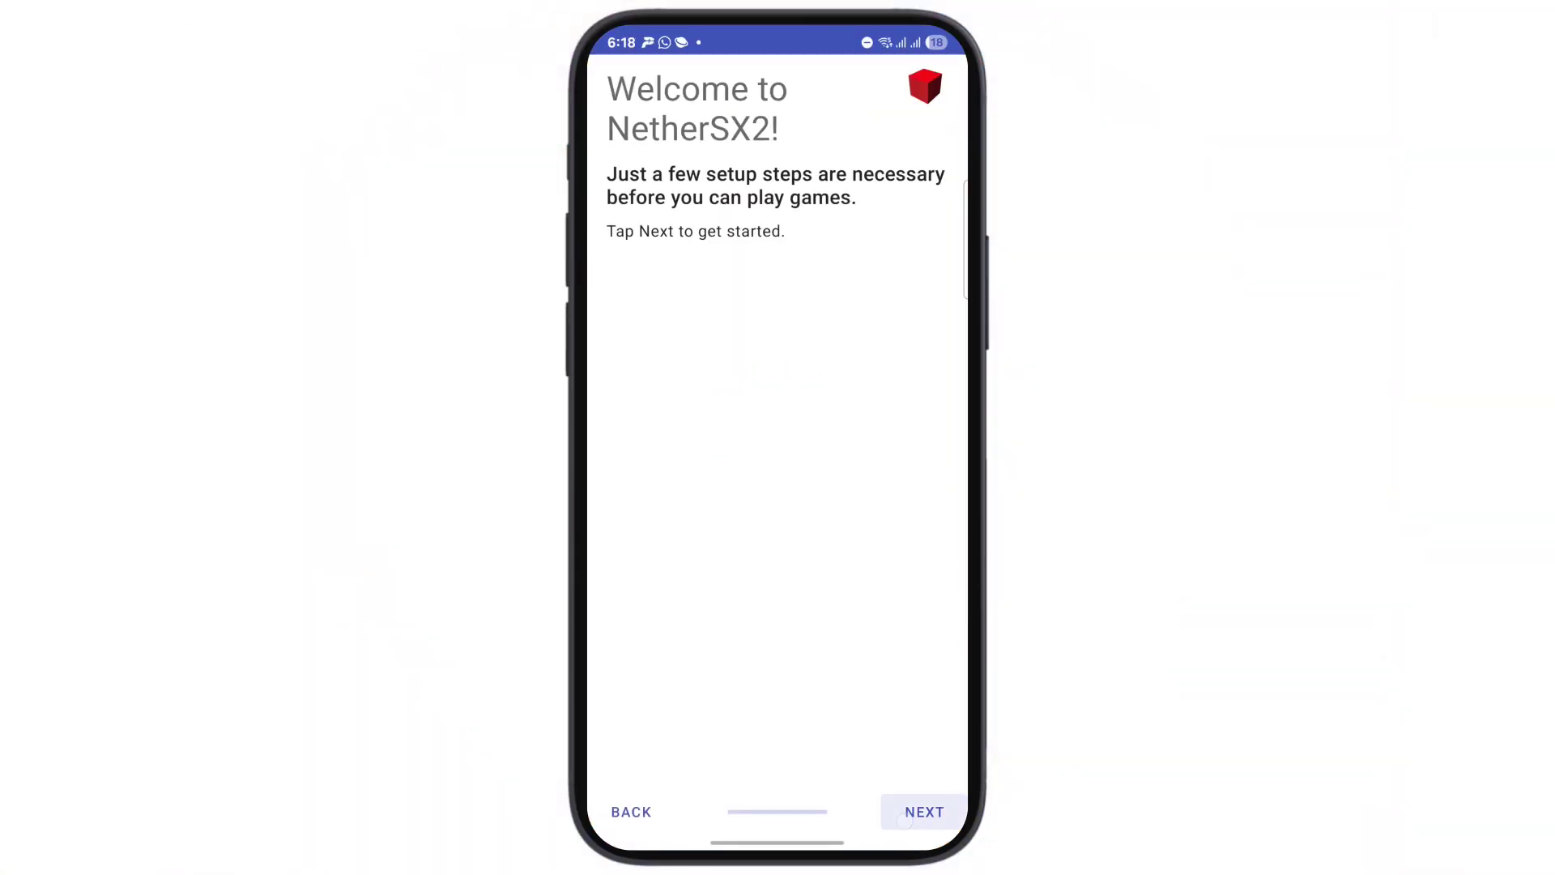
Choose Widescreen (16:9) aspect ratio, Vulkan renderer and 1.5x Native upscaling in setup.
{"action": "scroll", "coordinate": [778, 486], "scroll_direction": "down", "scroll_amount": 5}
{"action": "left_click", "coordinate": [909, 818]}
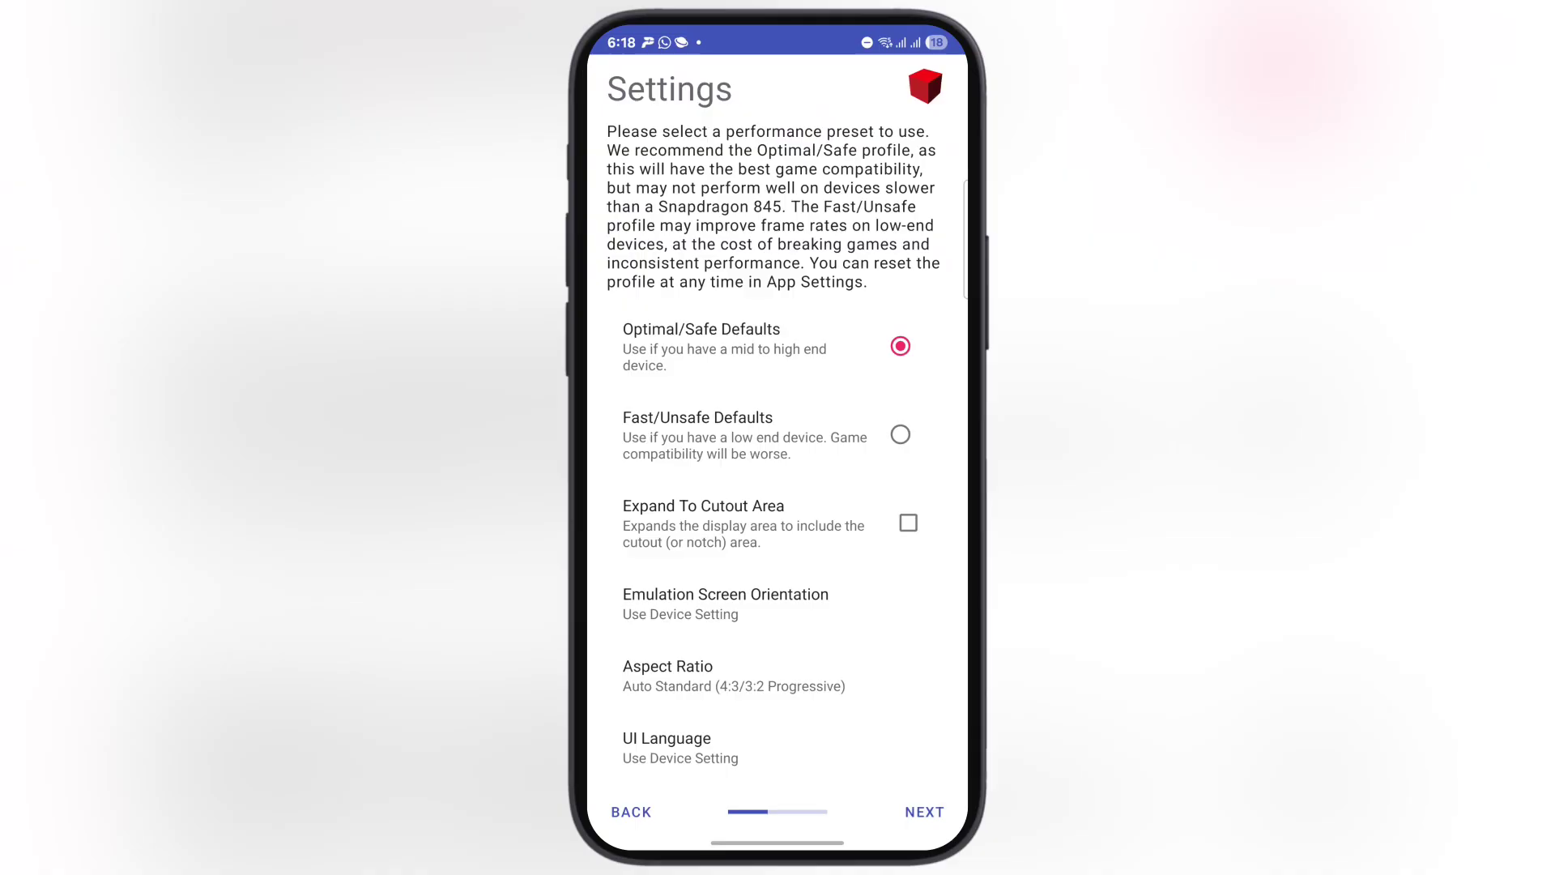
{"action": "scroll", "coordinate": [777, 535], "scroll_direction": "down", "scroll_amount": 2}
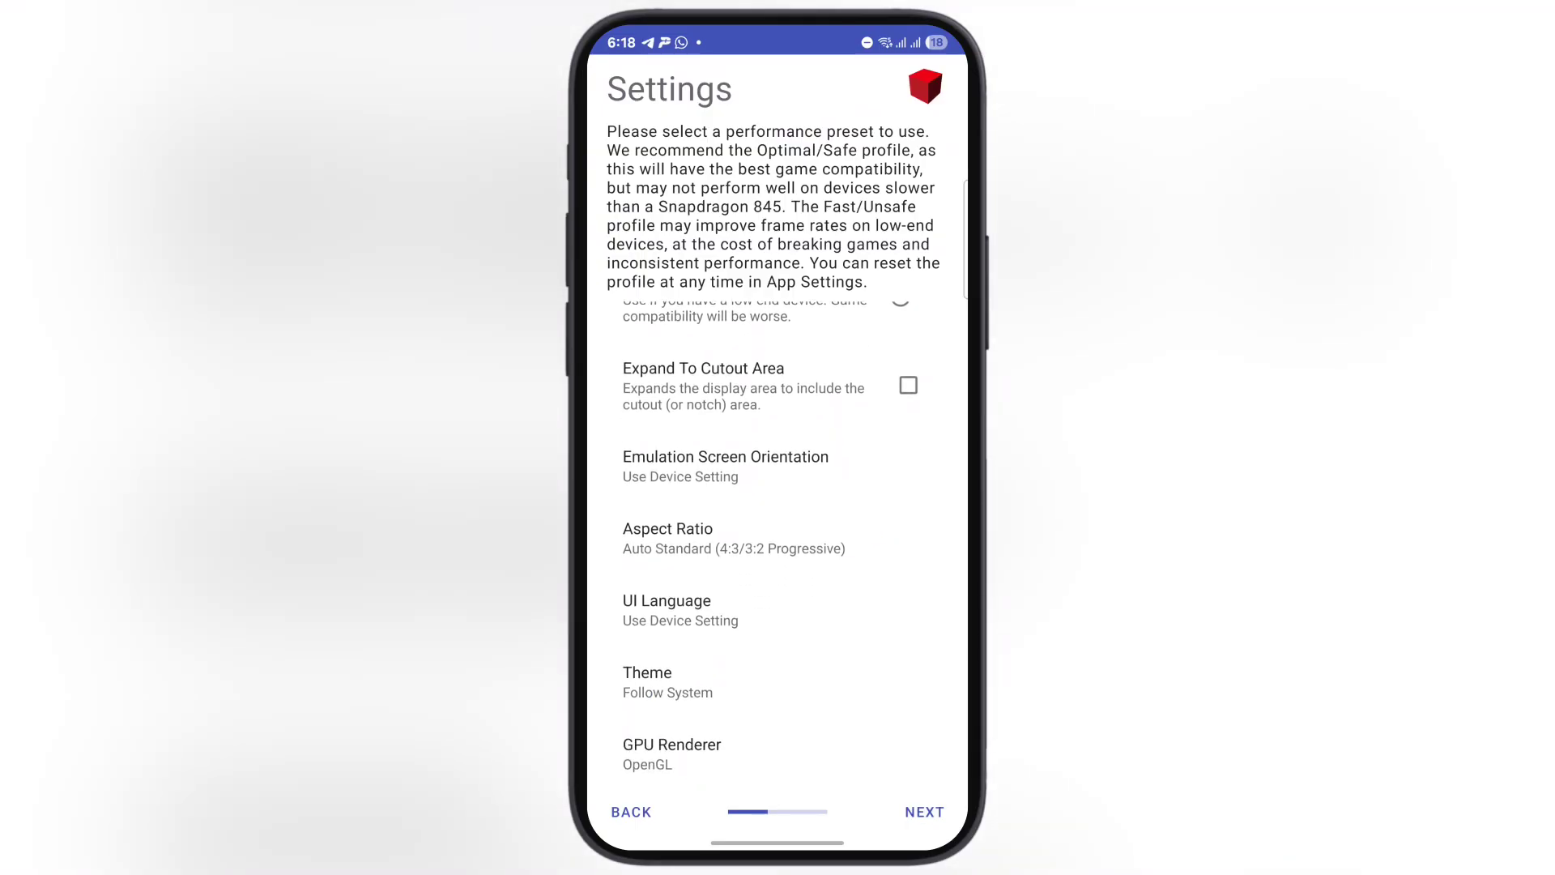
{"action": "left_click", "coordinate": [668, 538]}
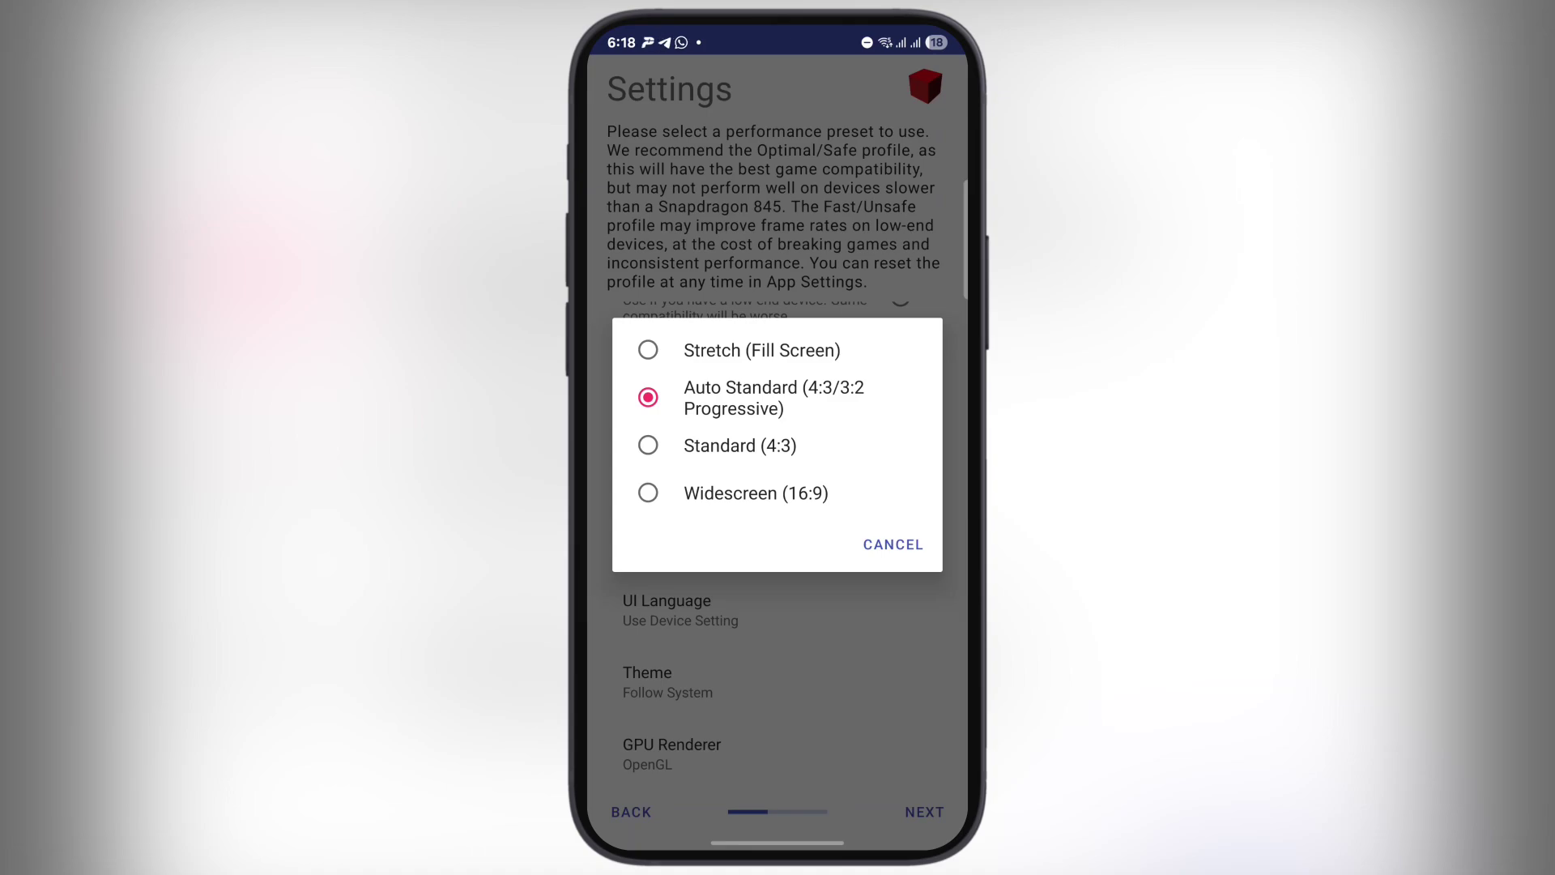
{"action": "left_click", "coordinate": [812, 501]}
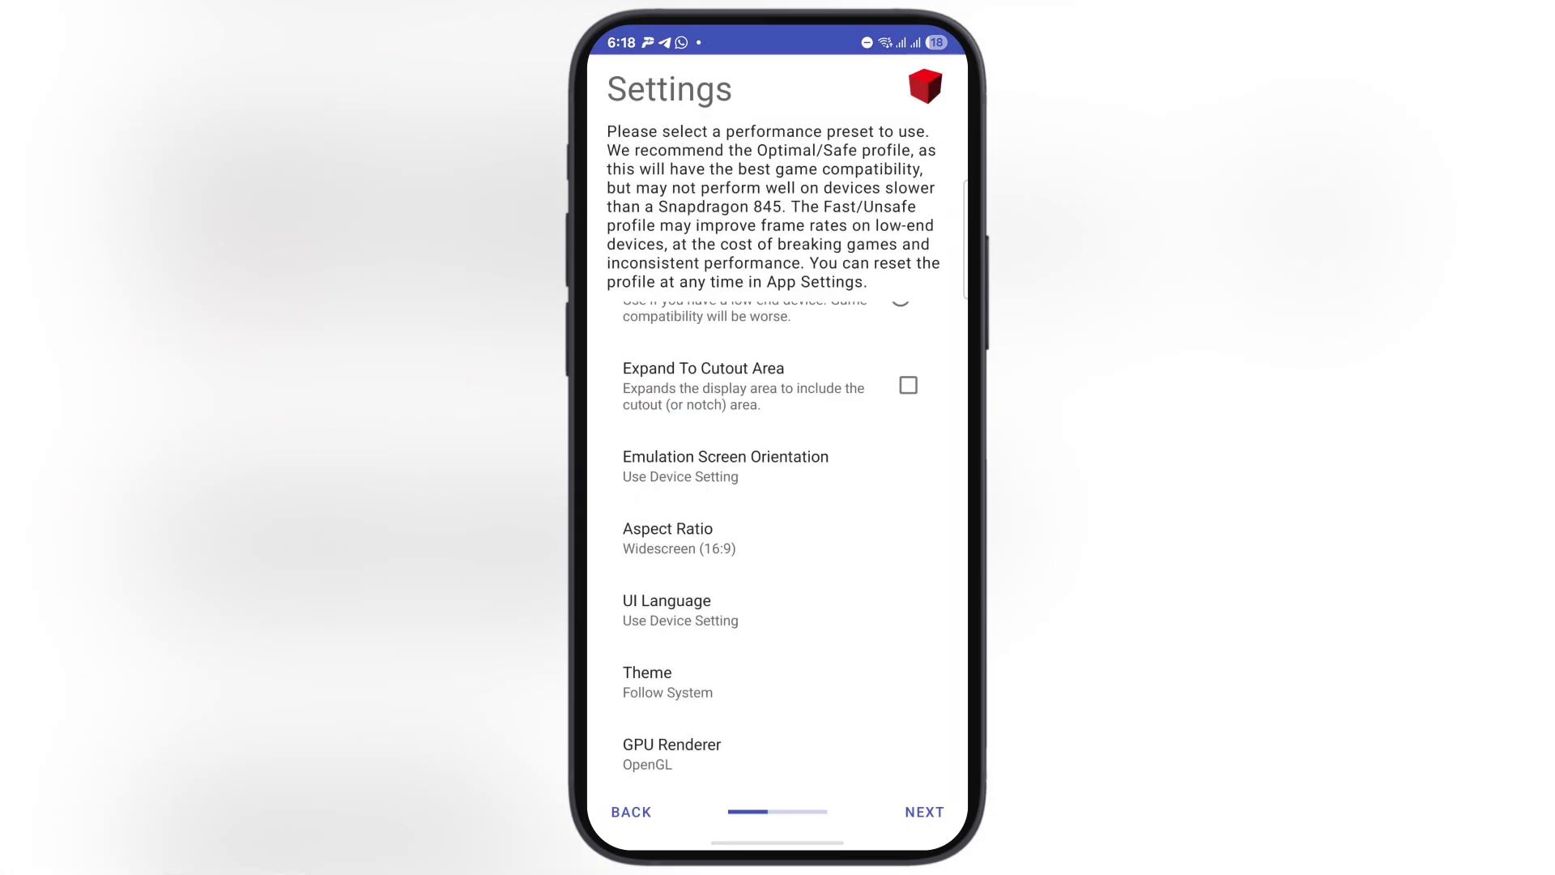
{"action": "scroll", "coordinate": [854, 552], "scroll_direction": "down", "scroll_amount": 1}
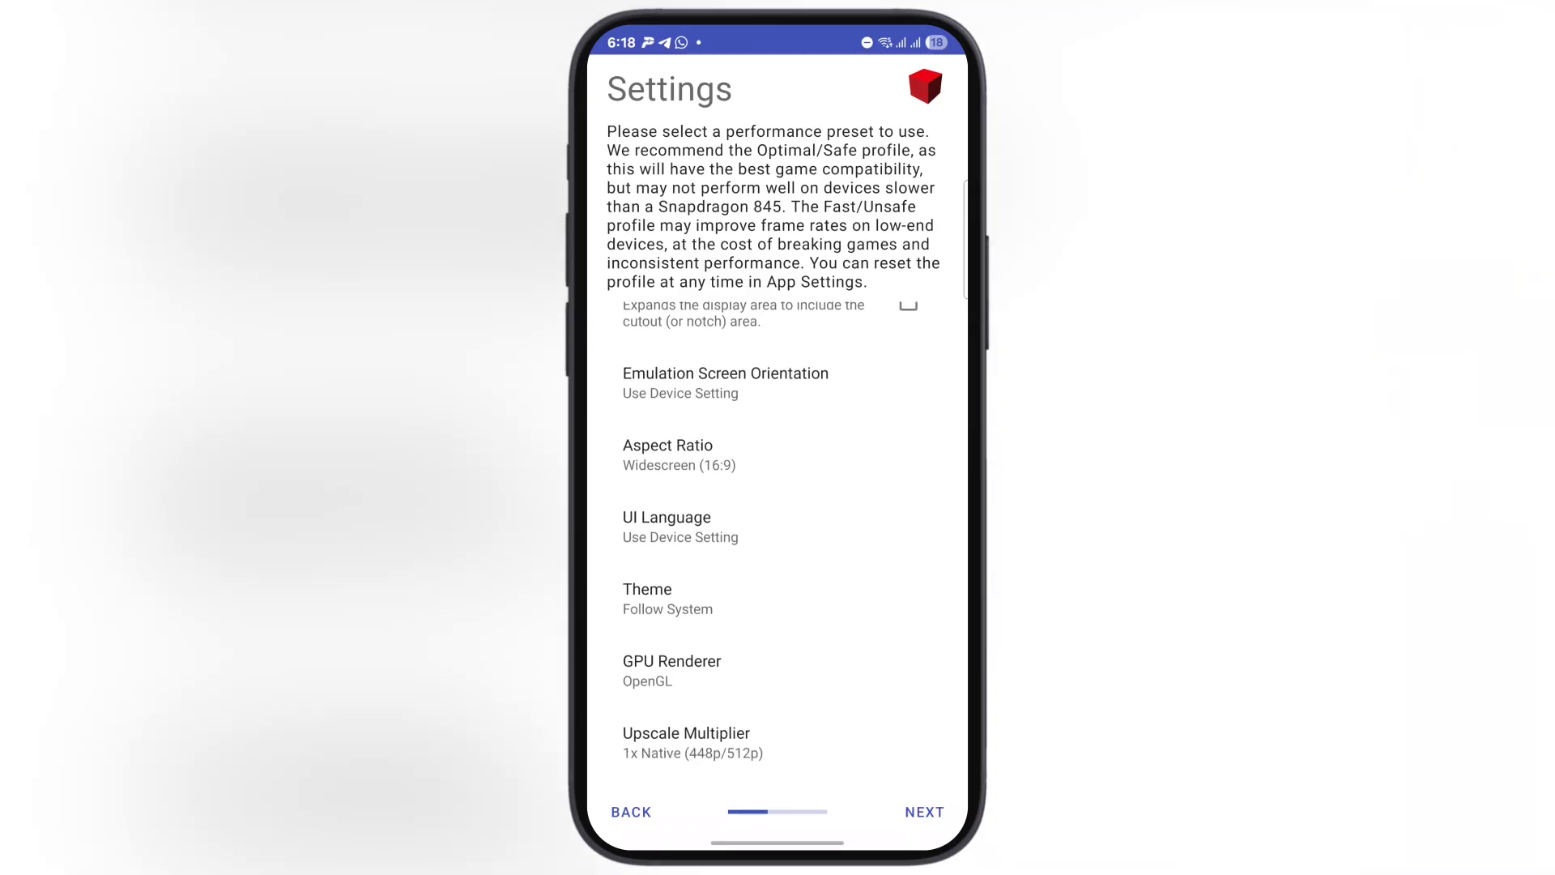
{"action": "left_click", "coordinate": [729, 671]}
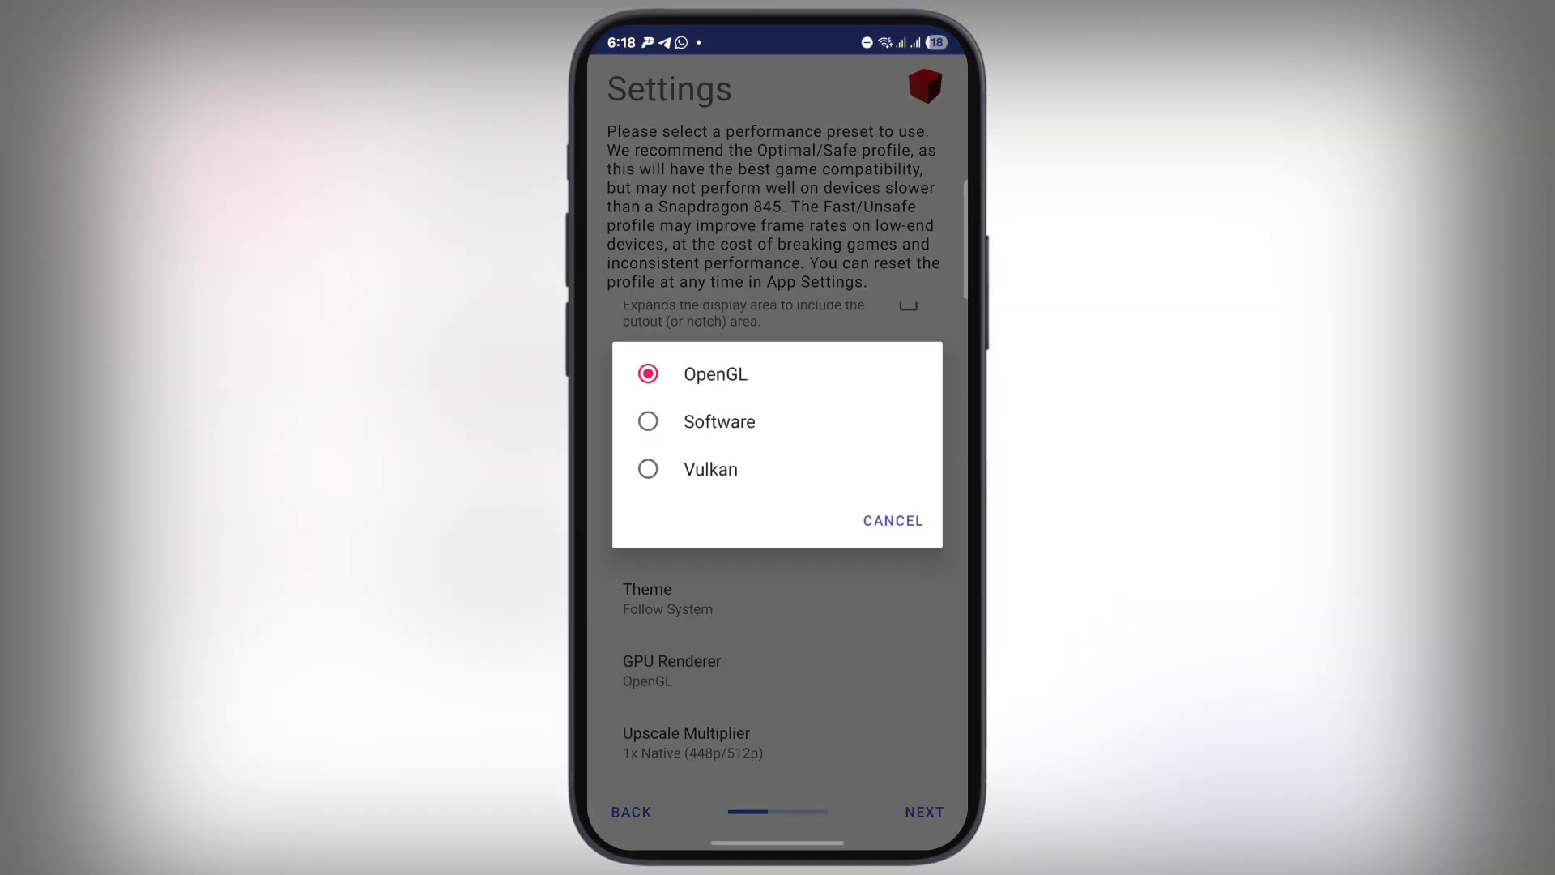
{"action": "left_click", "coordinate": [711, 469]}
{"action": "scroll", "coordinate": [877, 509], "scroll_direction": "down", "scroll_amount": 1}
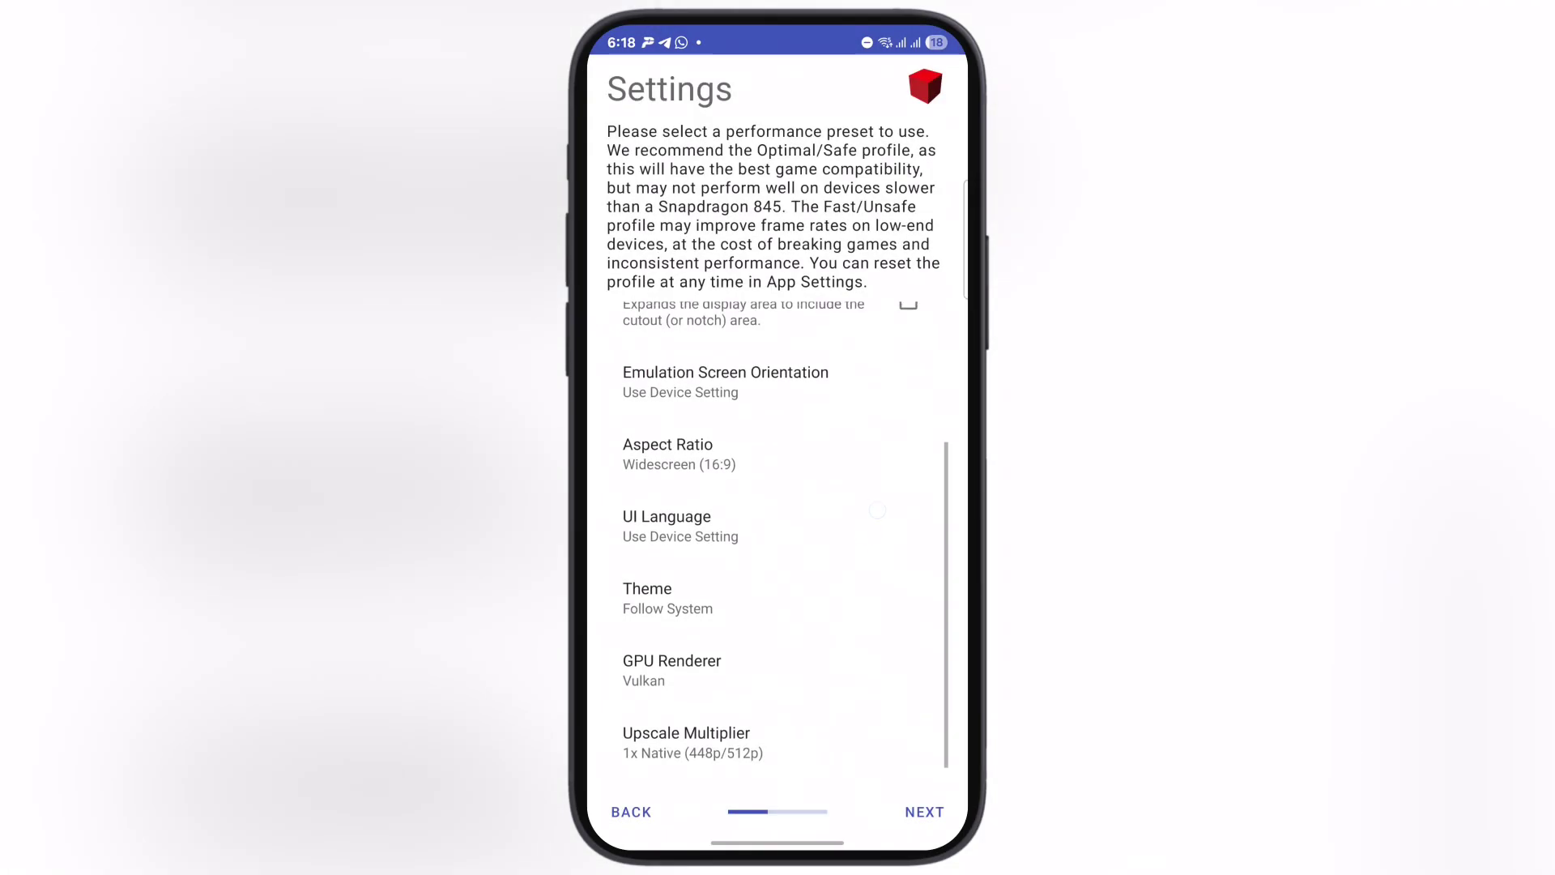
{"action": "left_click", "coordinate": [729, 741]}
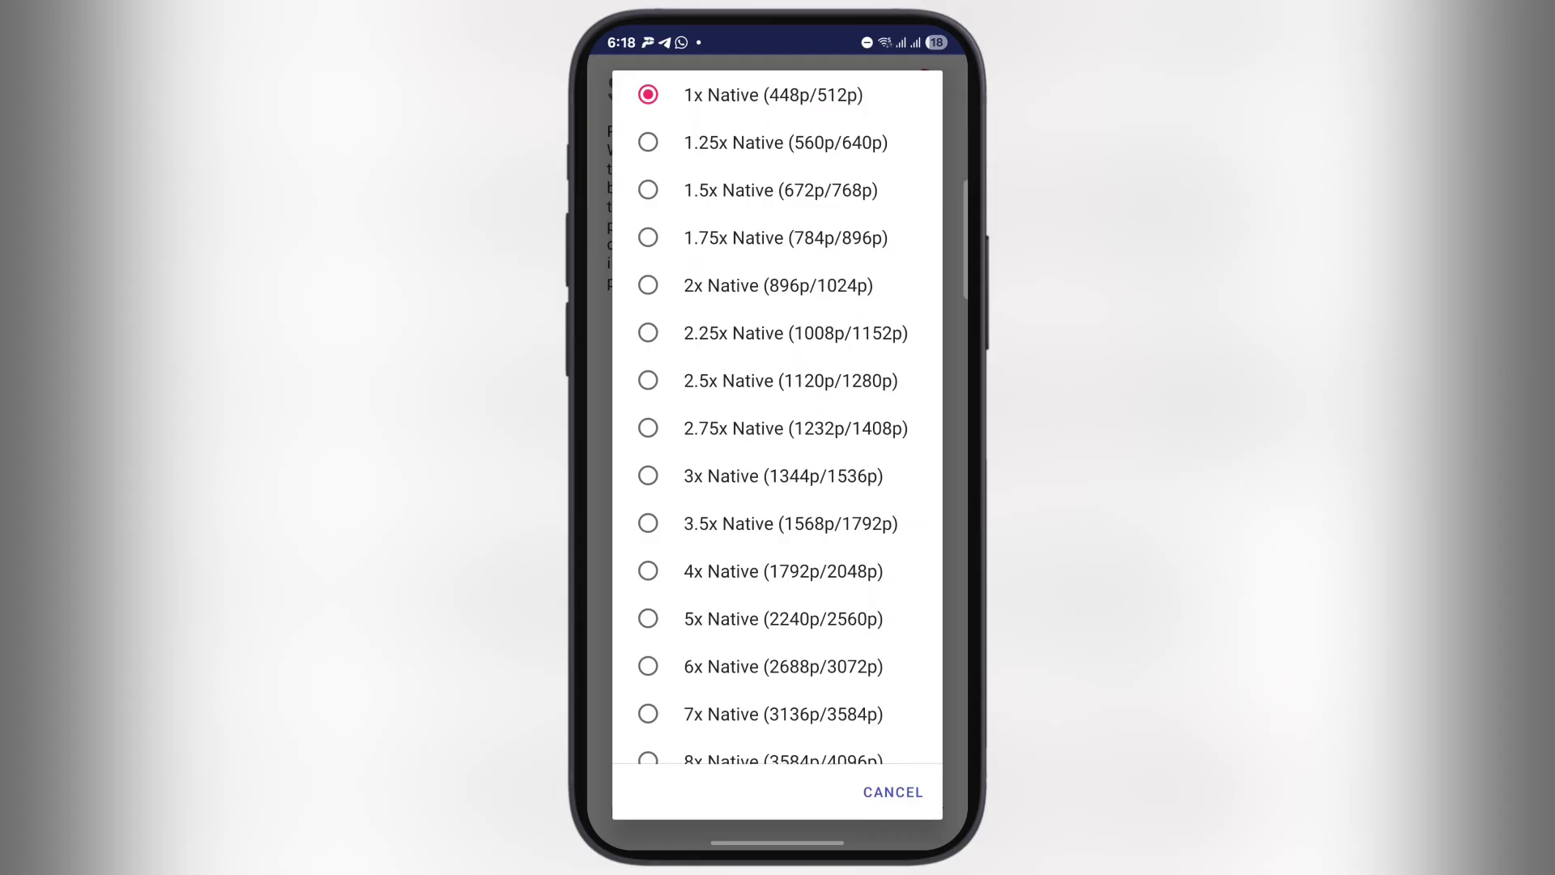
{"action": "left_click", "coordinate": [780, 190]}
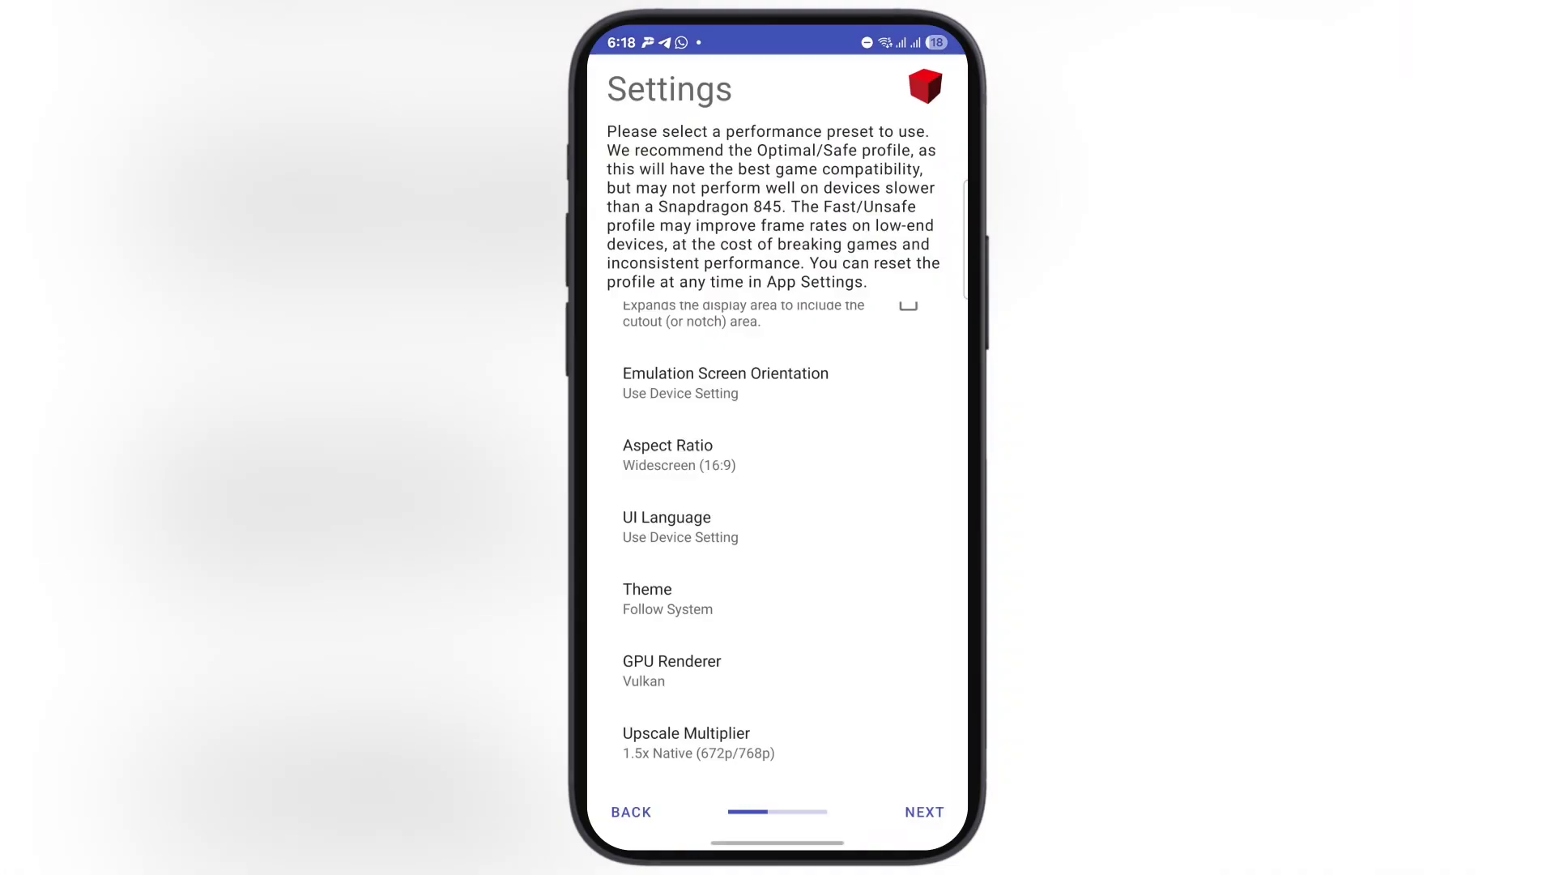
Import the SCPH BIOS zip from Downloads > PS2 Roms and Bios and continue setup.
{"action": "left_click", "coordinate": [924, 811]}
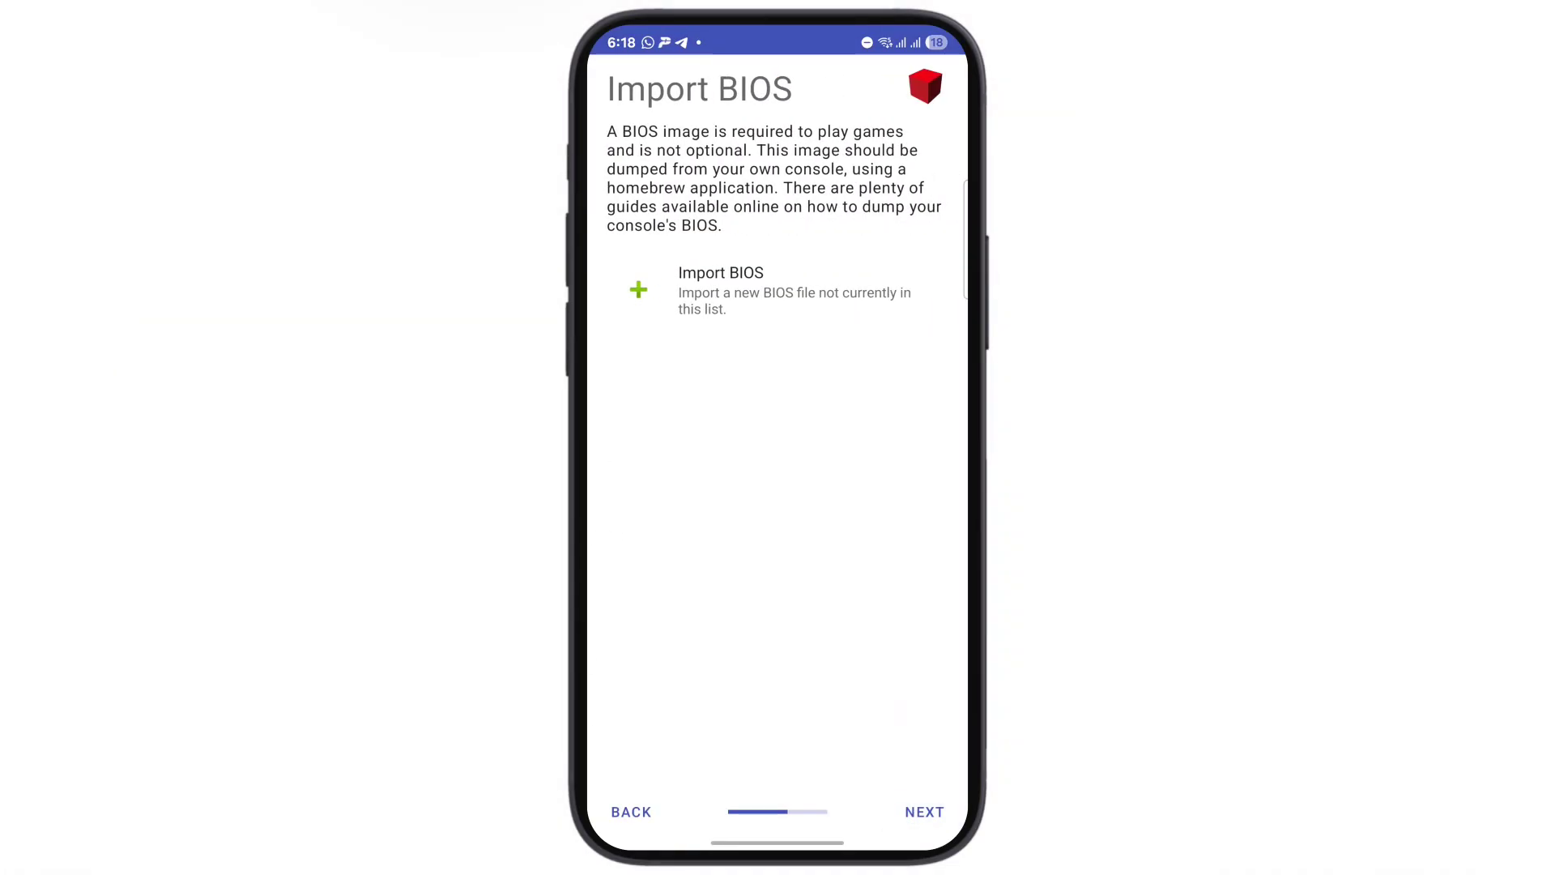
{"action": "left_click", "coordinate": [721, 290]}
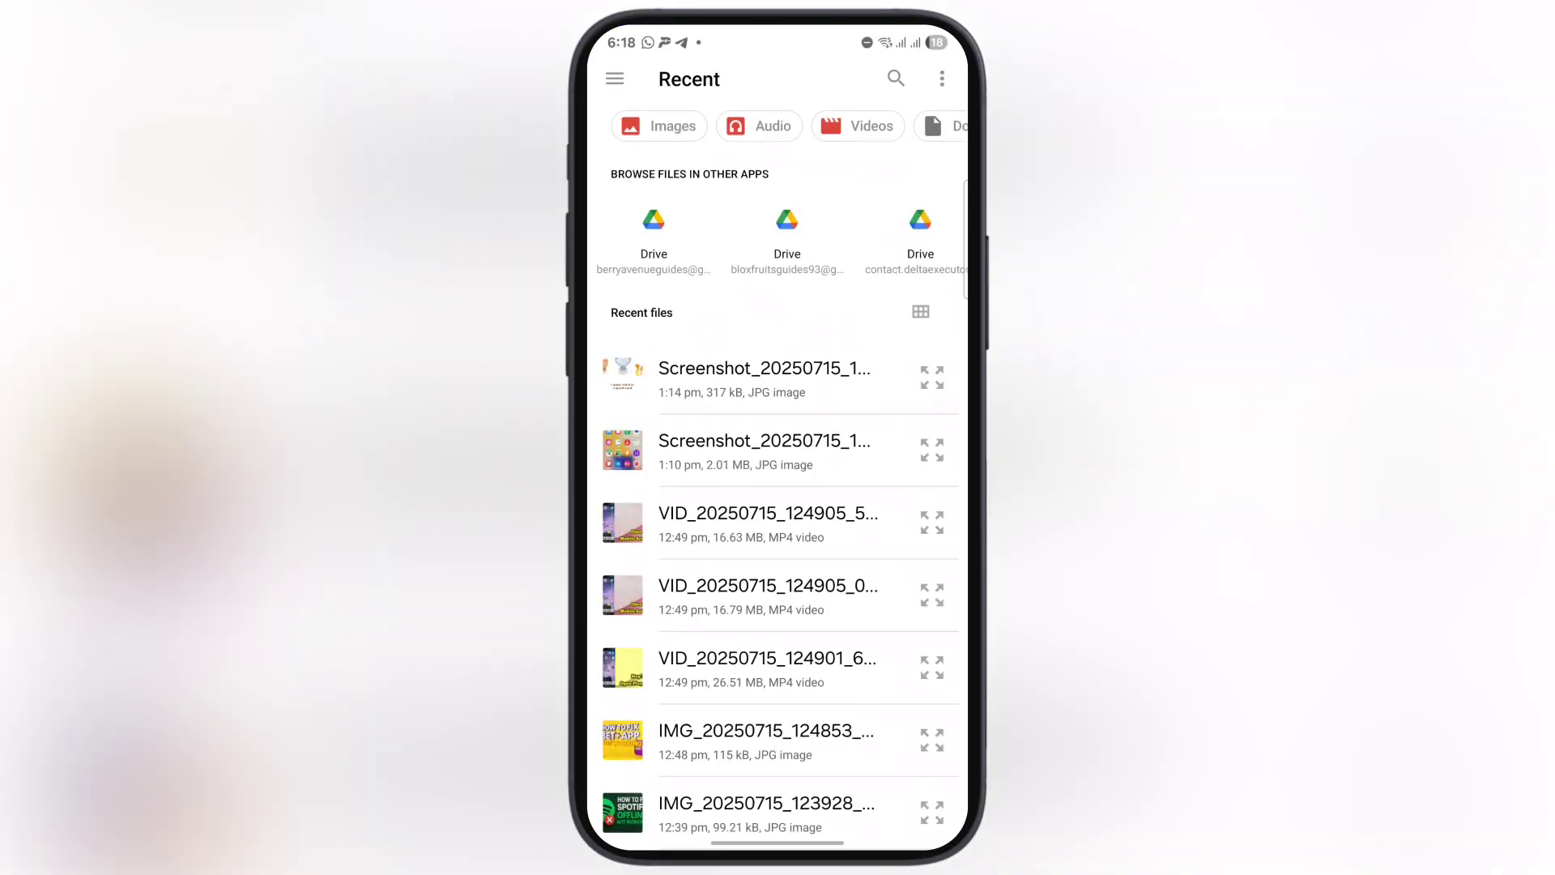
{"action": "left_click", "coordinate": [615, 79]}
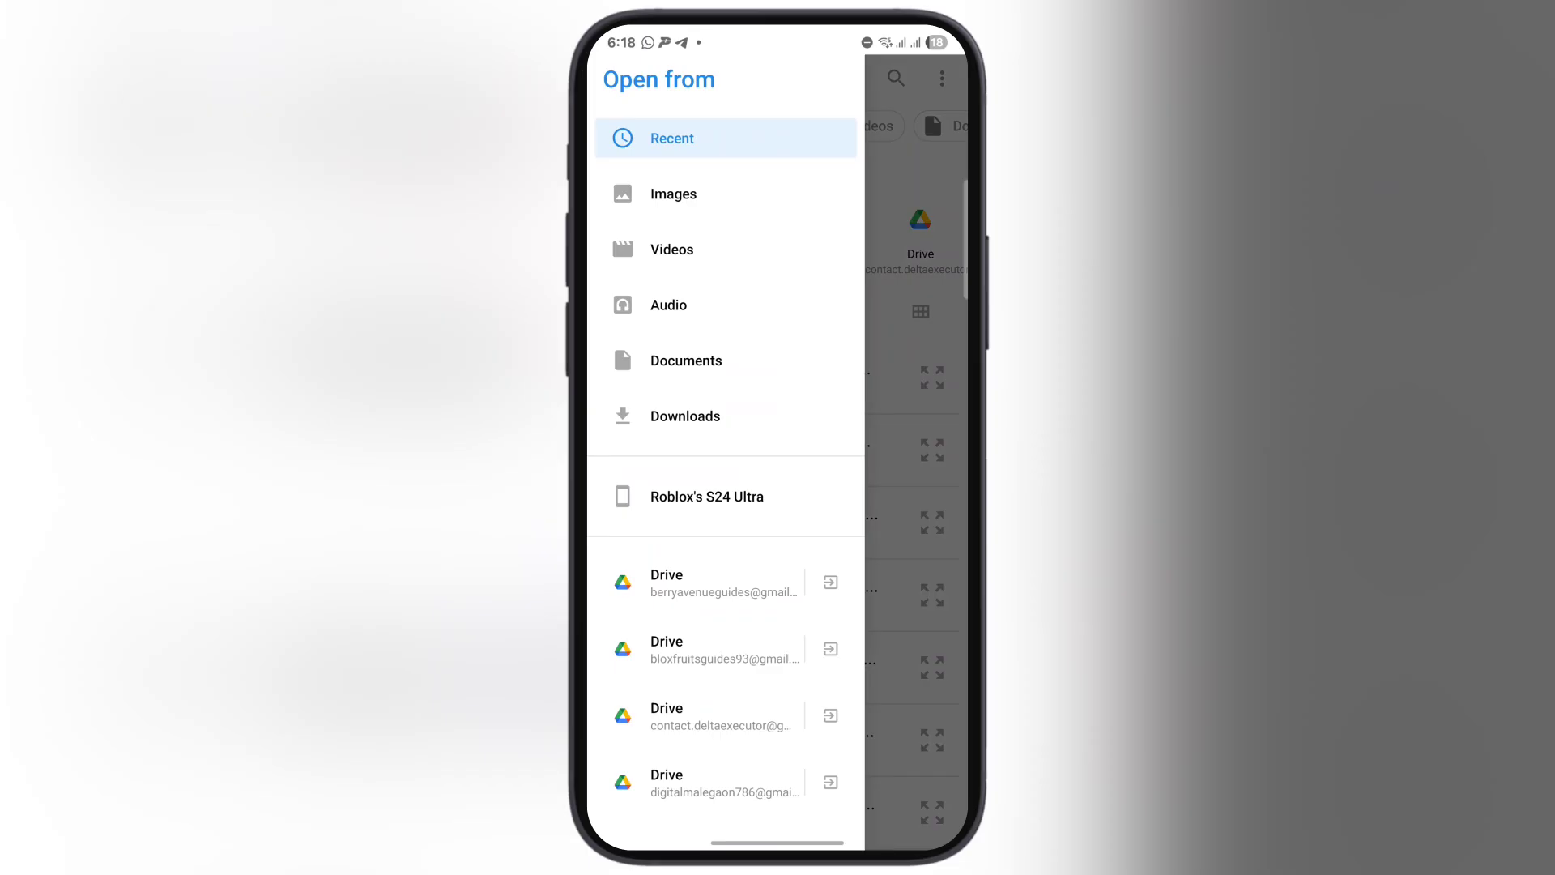
{"action": "left_click", "coordinate": [685, 415]}
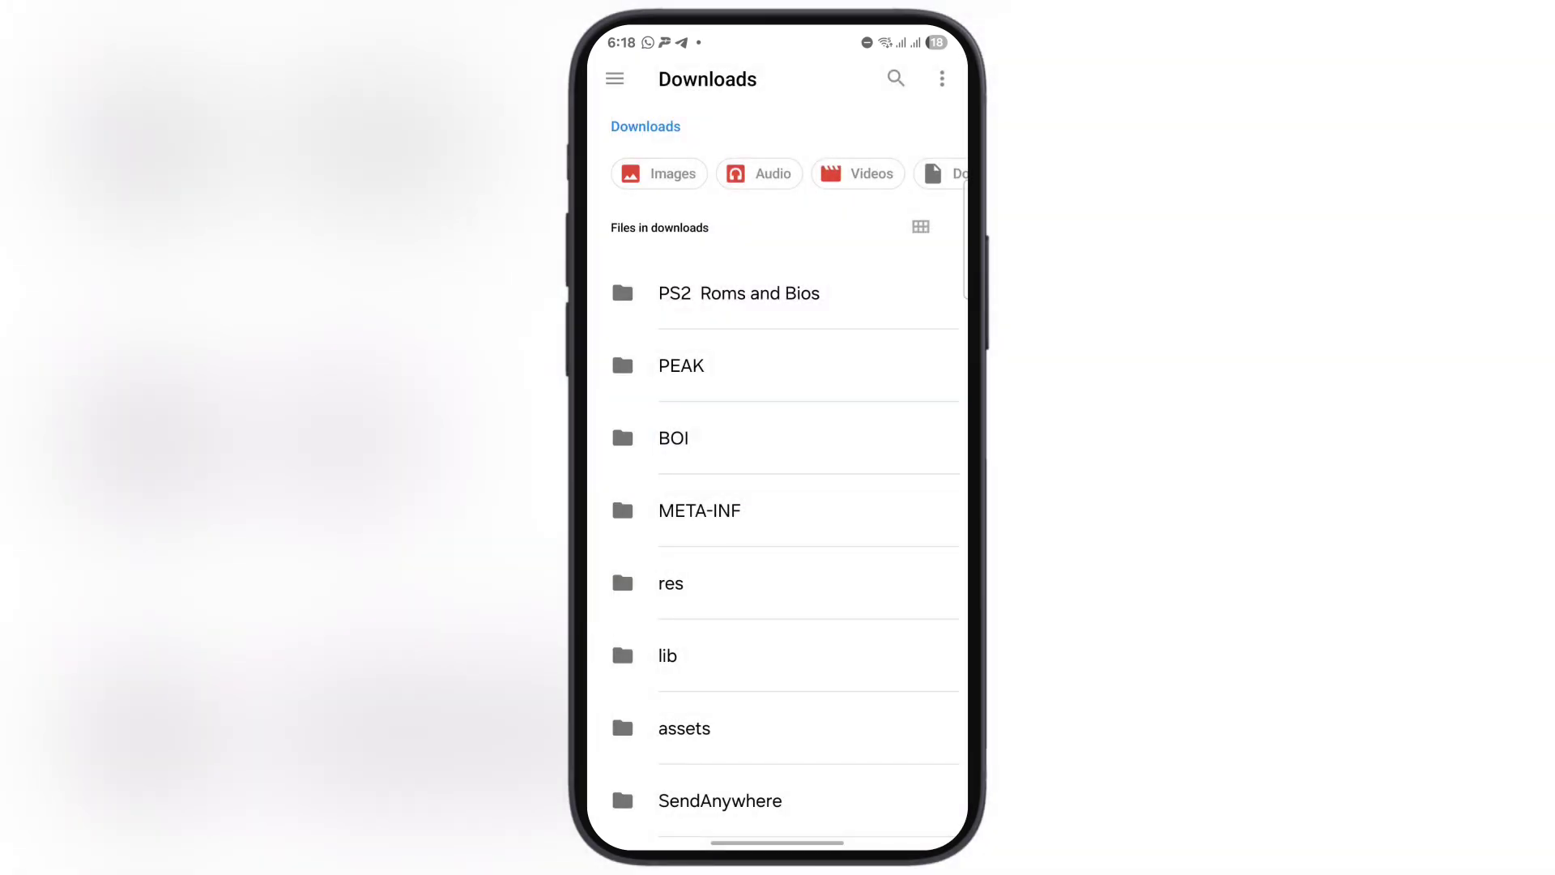
{"action": "left_click", "coordinate": [896, 292]}
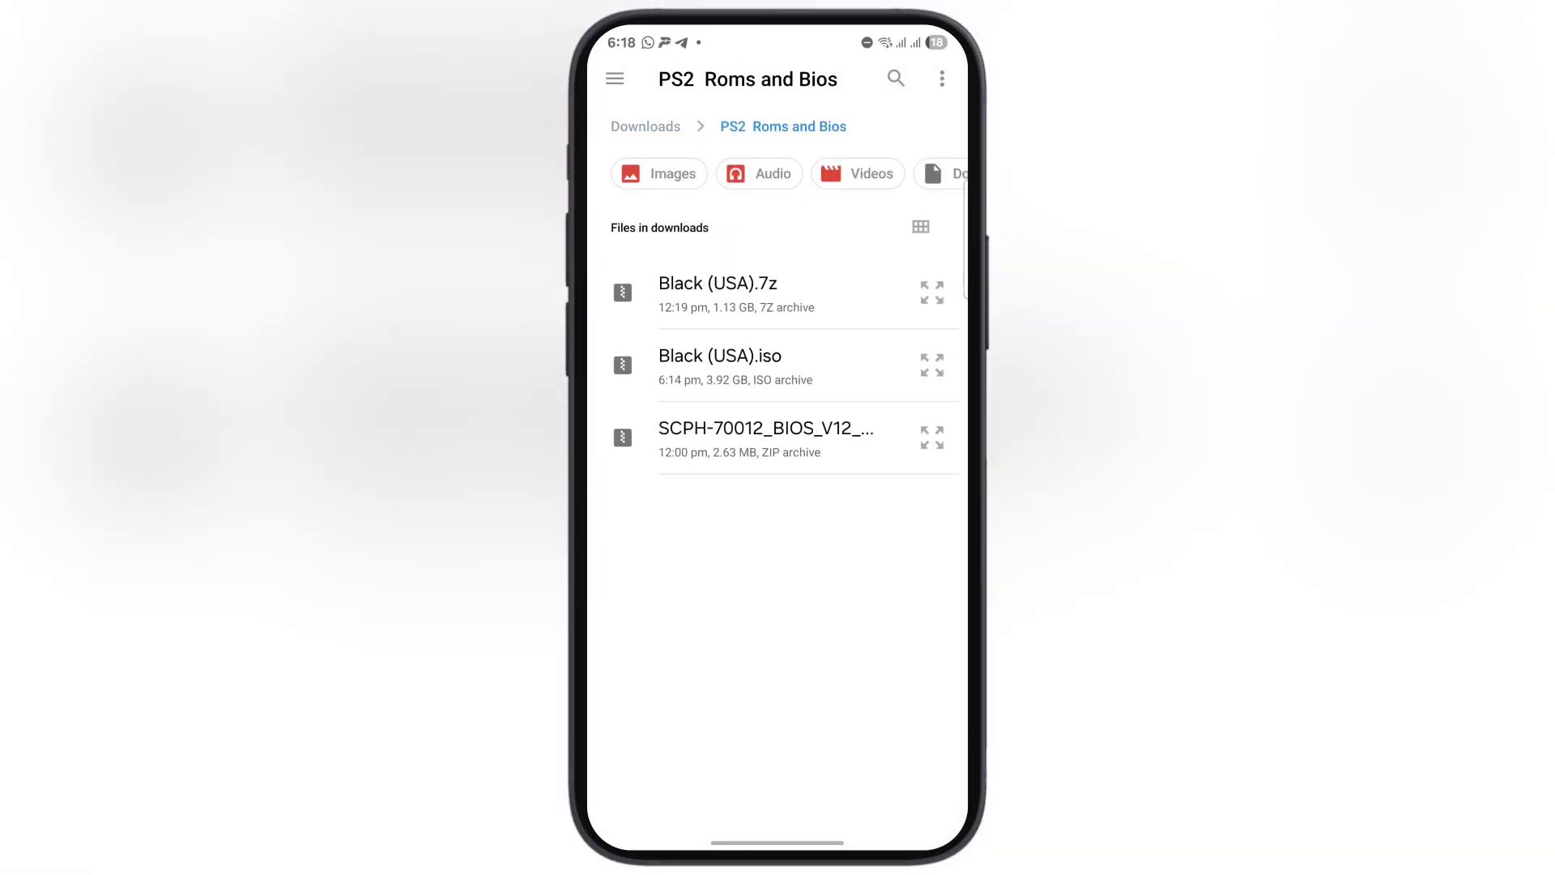
{"action": "left_click", "coordinate": [807, 447]}
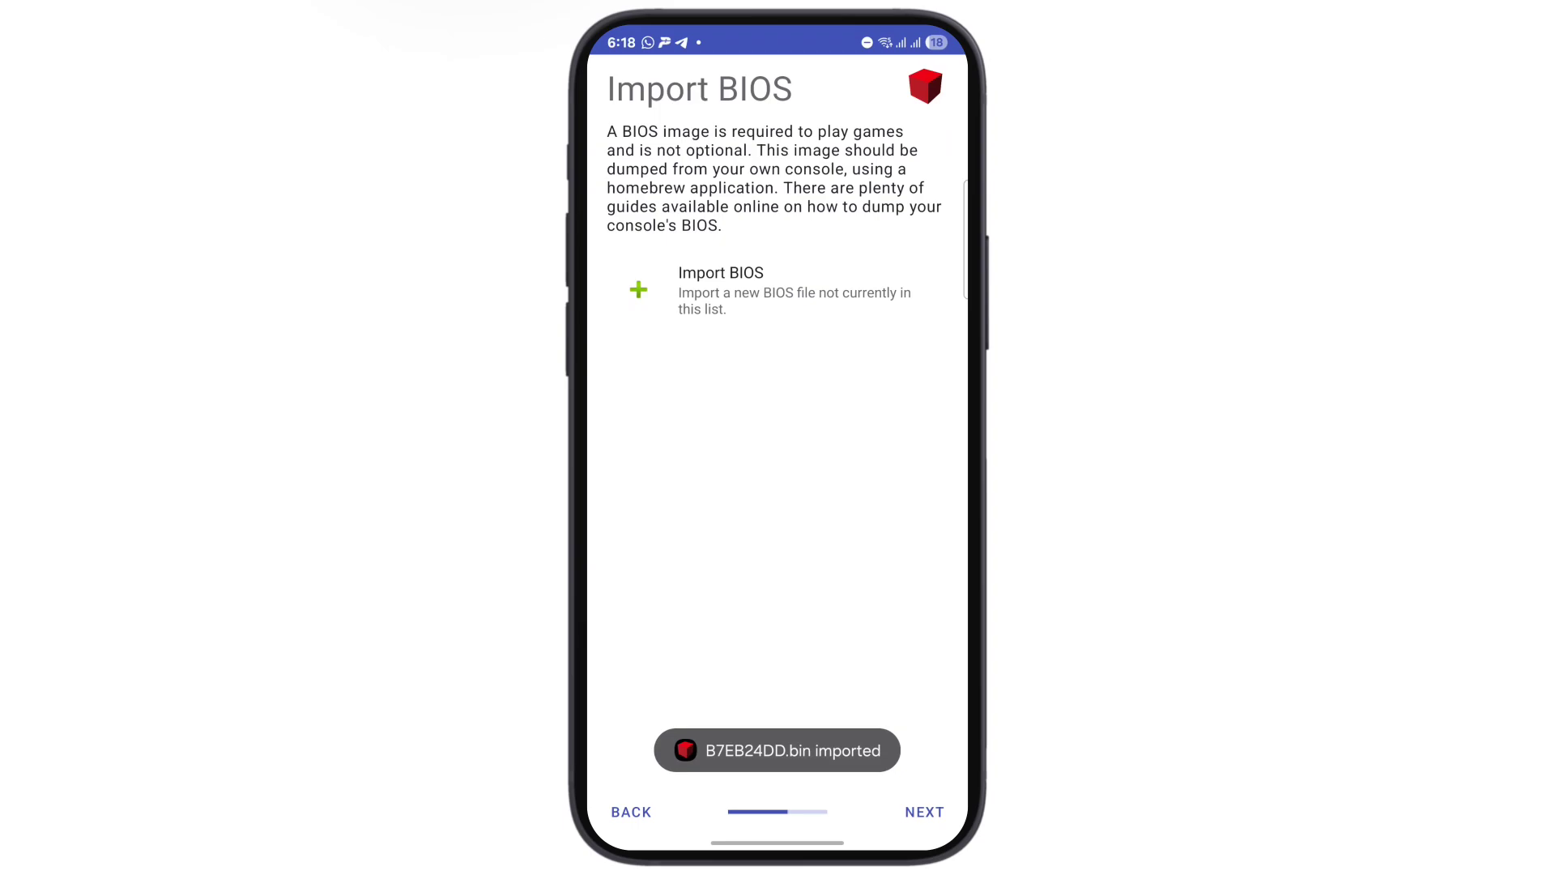
{"action": "left_click", "coordinate": [924, 811]}
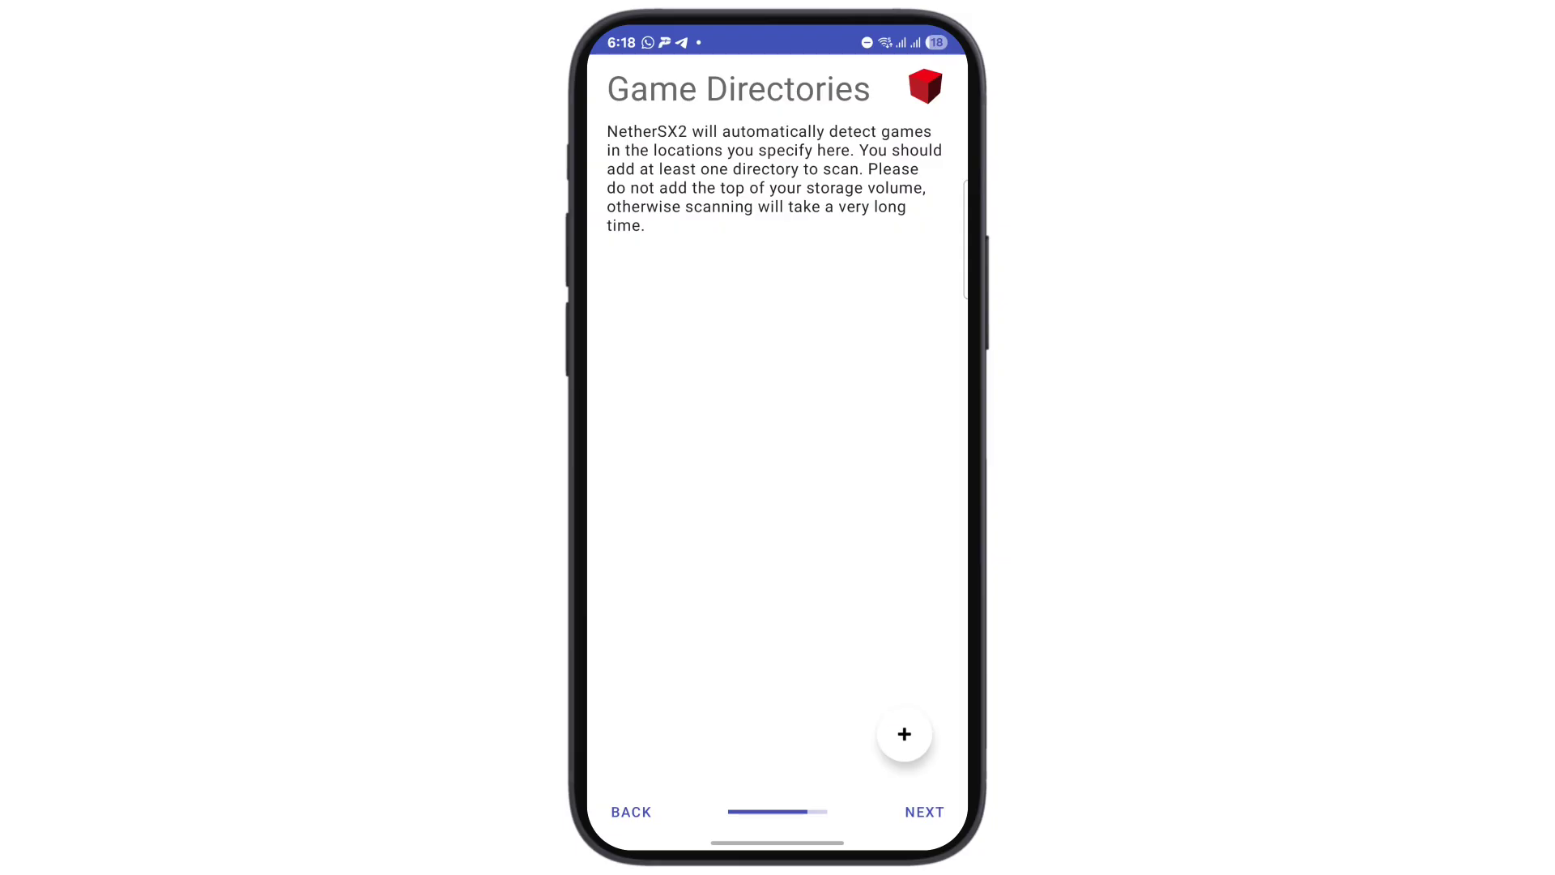
Add Download > PS2 Roms and Bios as a game folder, allow access, and finish setup.
{"action": "left_click", "coordinate": [904, 734]}
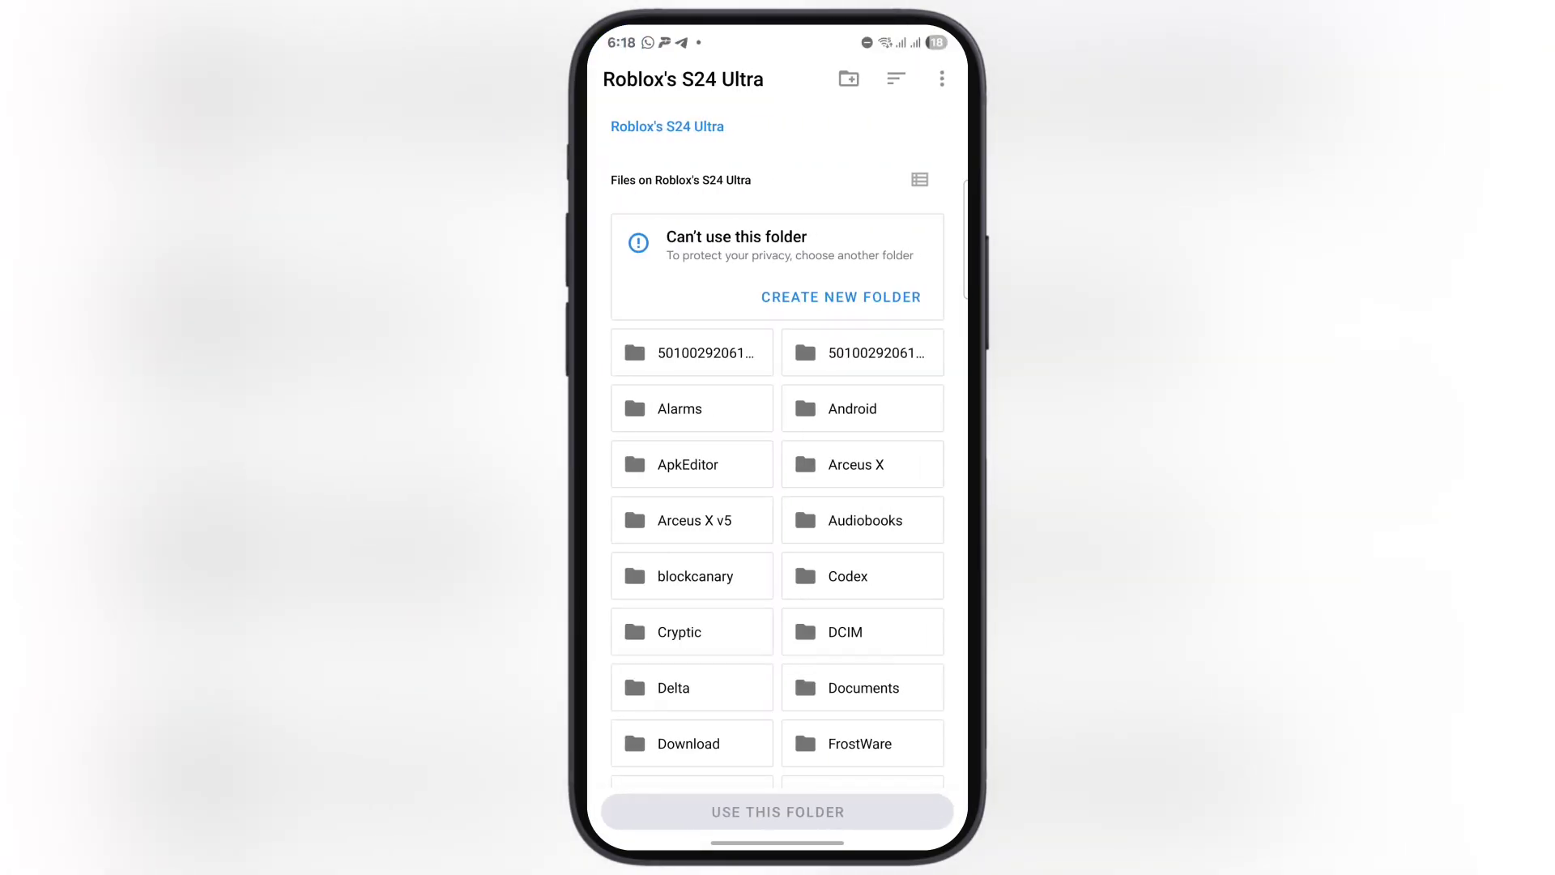
{"action": "left_click", "coordinate": [689, 744]}
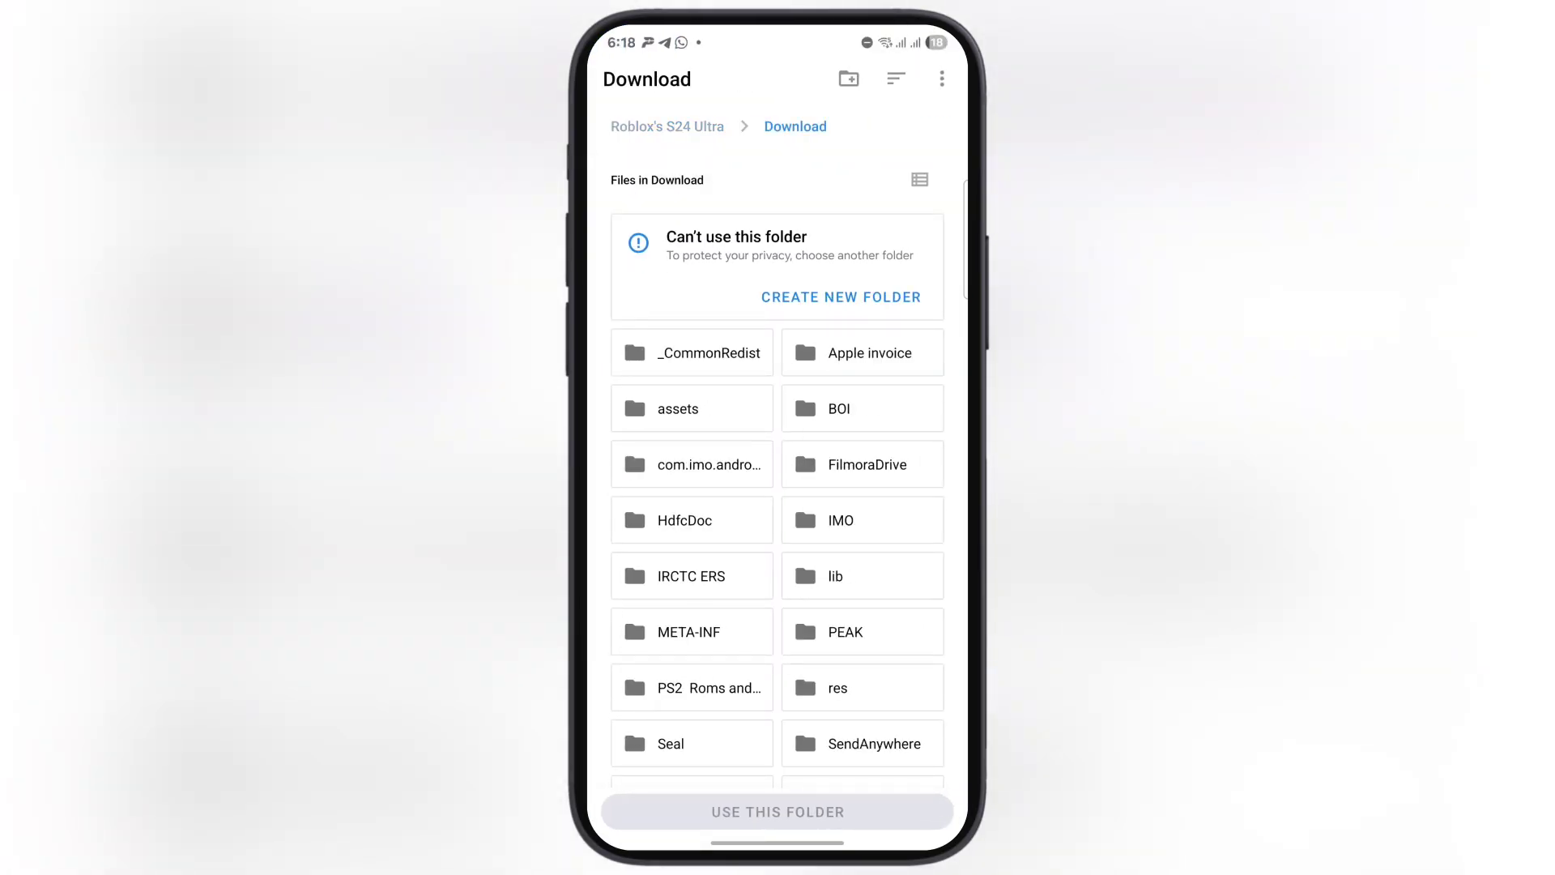
{"action": "scroll", "coordinate": [777, 486], "scroll_direction": "down", "scroll_amount": 3}
{"action": "left_click", "coordinate": [709, 501]}
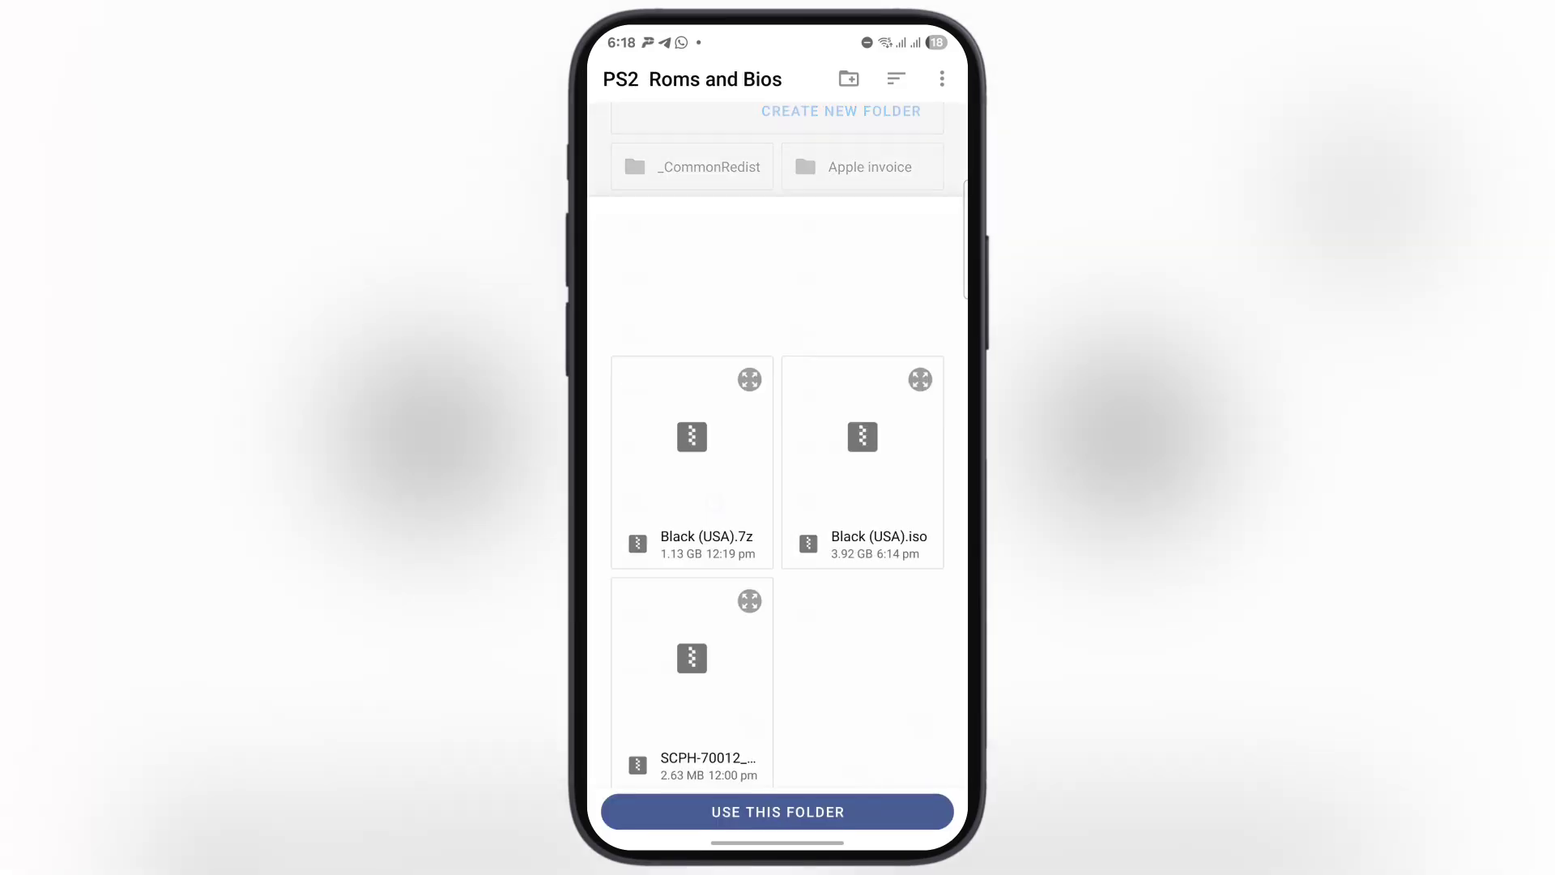
{"action": "left_click", "coordinate": [777, 811]}
{"action": "left_click", "coordinate": [902, 798]}
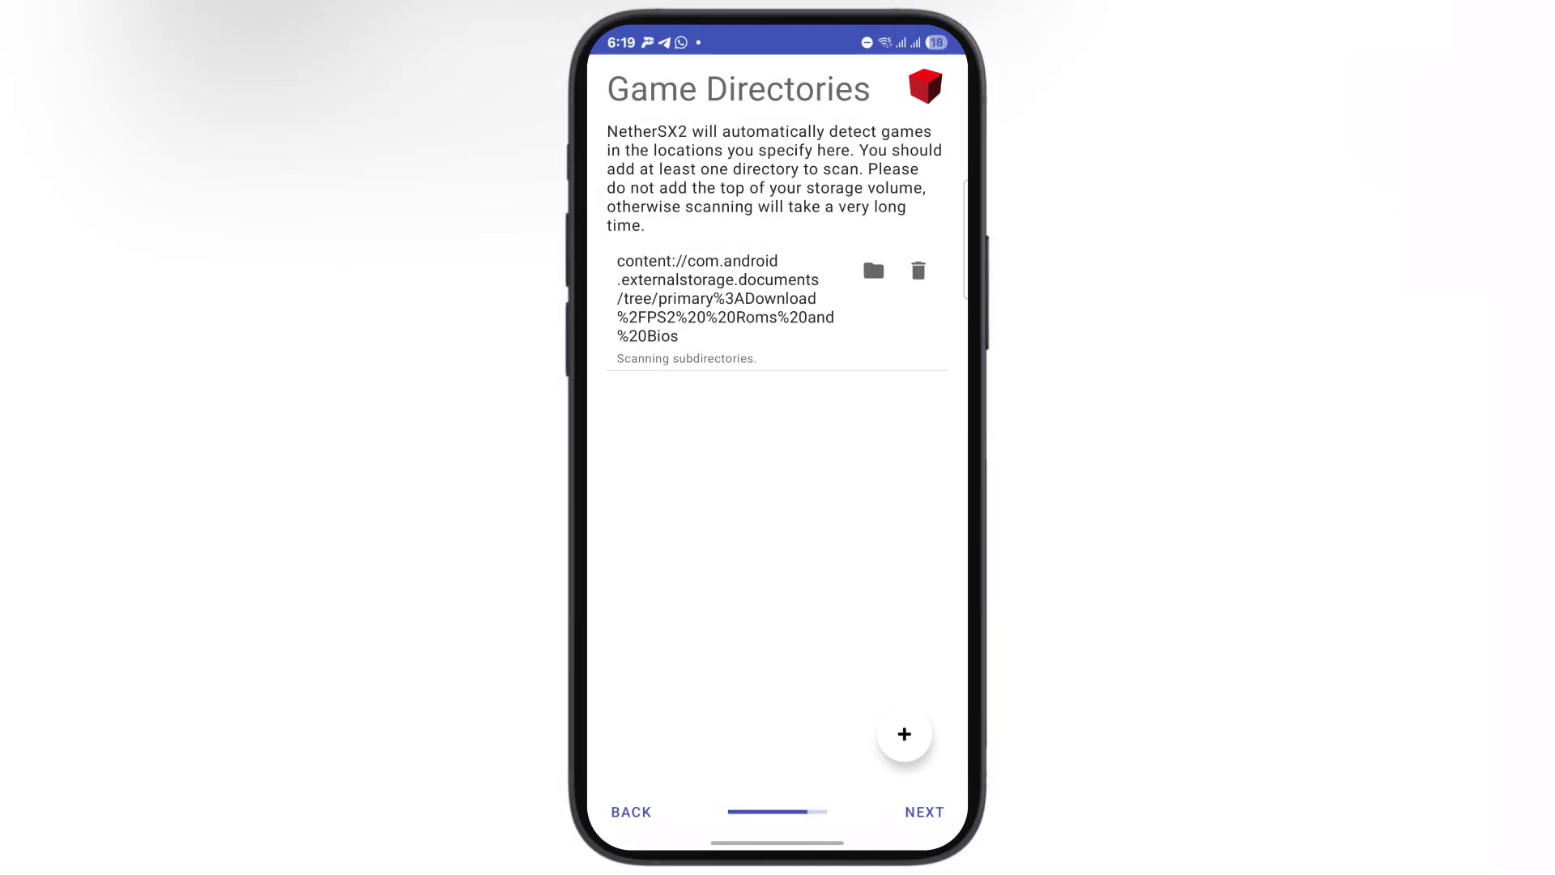
{"action": "left_click", "coordinate": [924, 812]}
{"action": "left_click", "coordinate": [924, 812]}
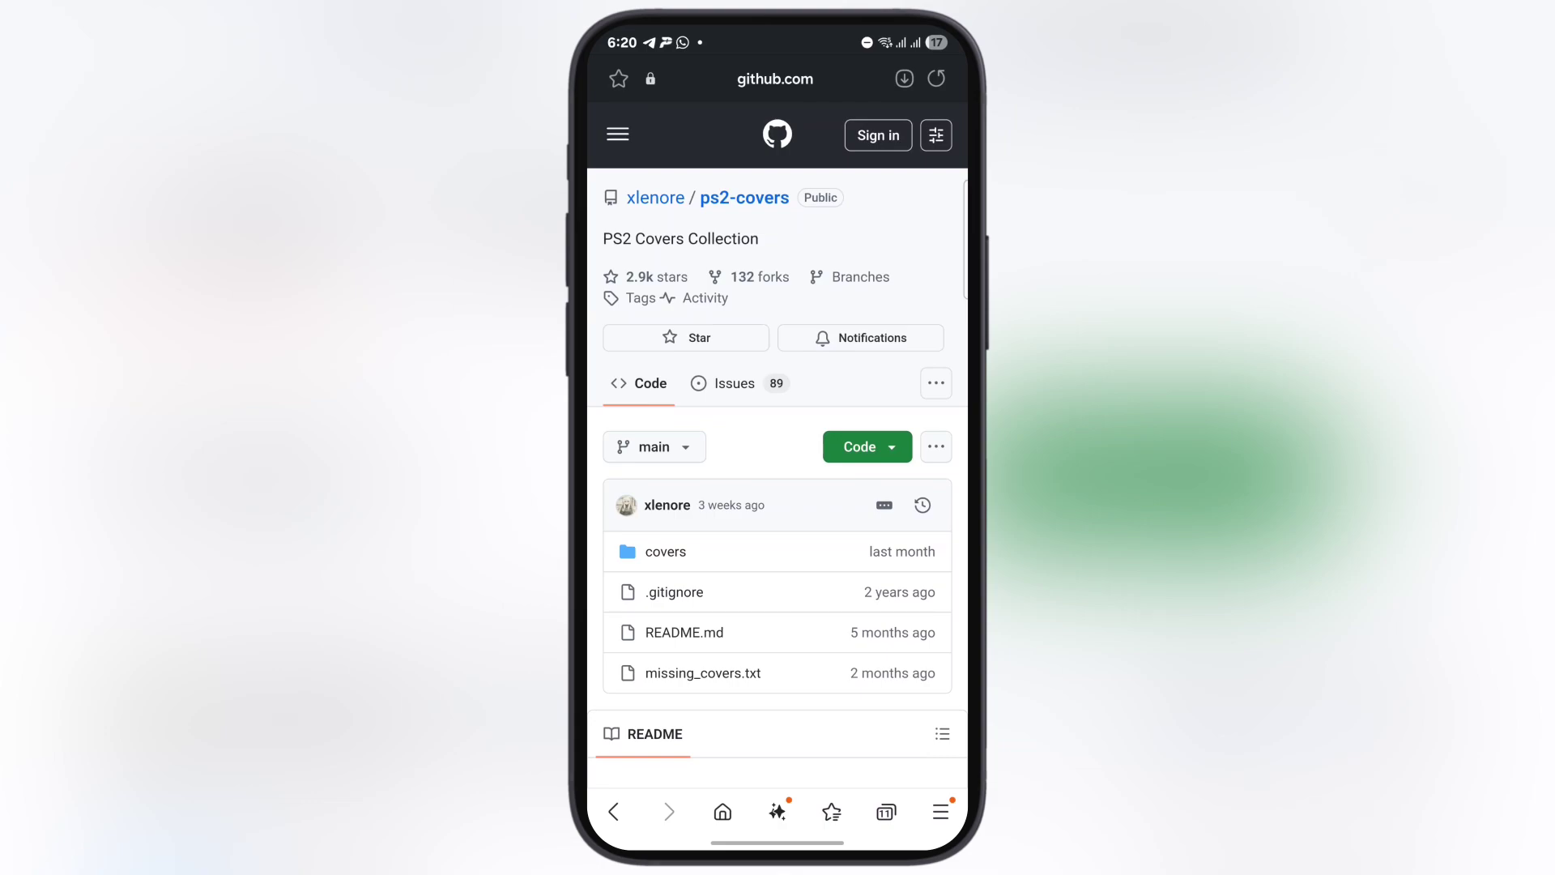
Copy the default covers URL from the ps2-covers README.
{"action": "scroll", "coordinate": [863, 482], "scroll_direction": "down", "scroll_amount": 15}
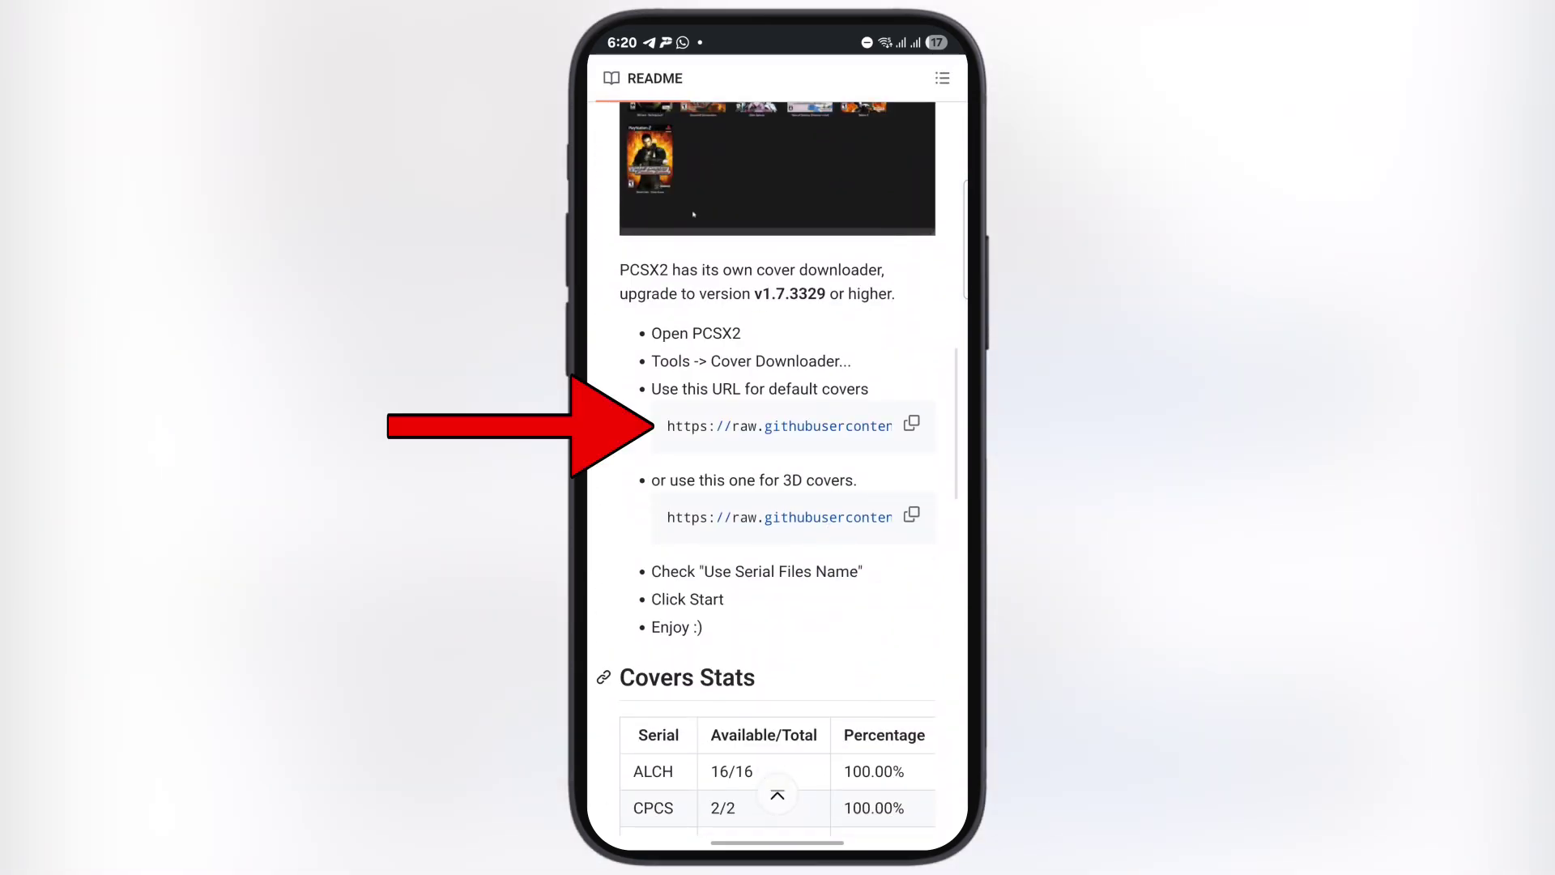
{"action": "left_click", "coordinate": [911, 422]}
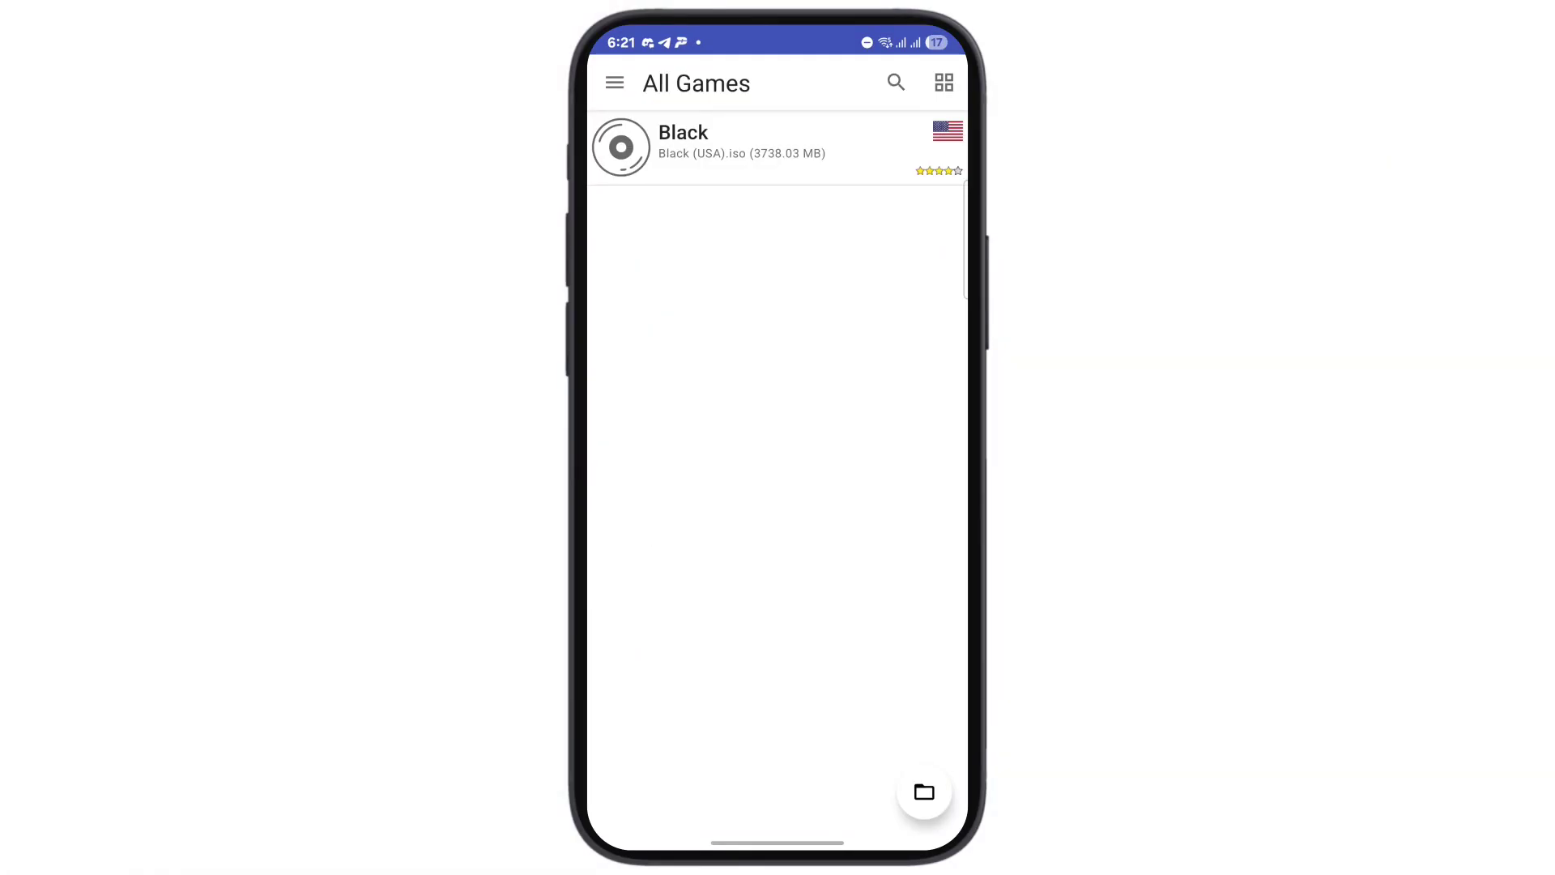
In Download Covers, replace the old 3D covers URL with the copied default URL and download.
{"action": "left_click", "coordinate": [614, 83]}
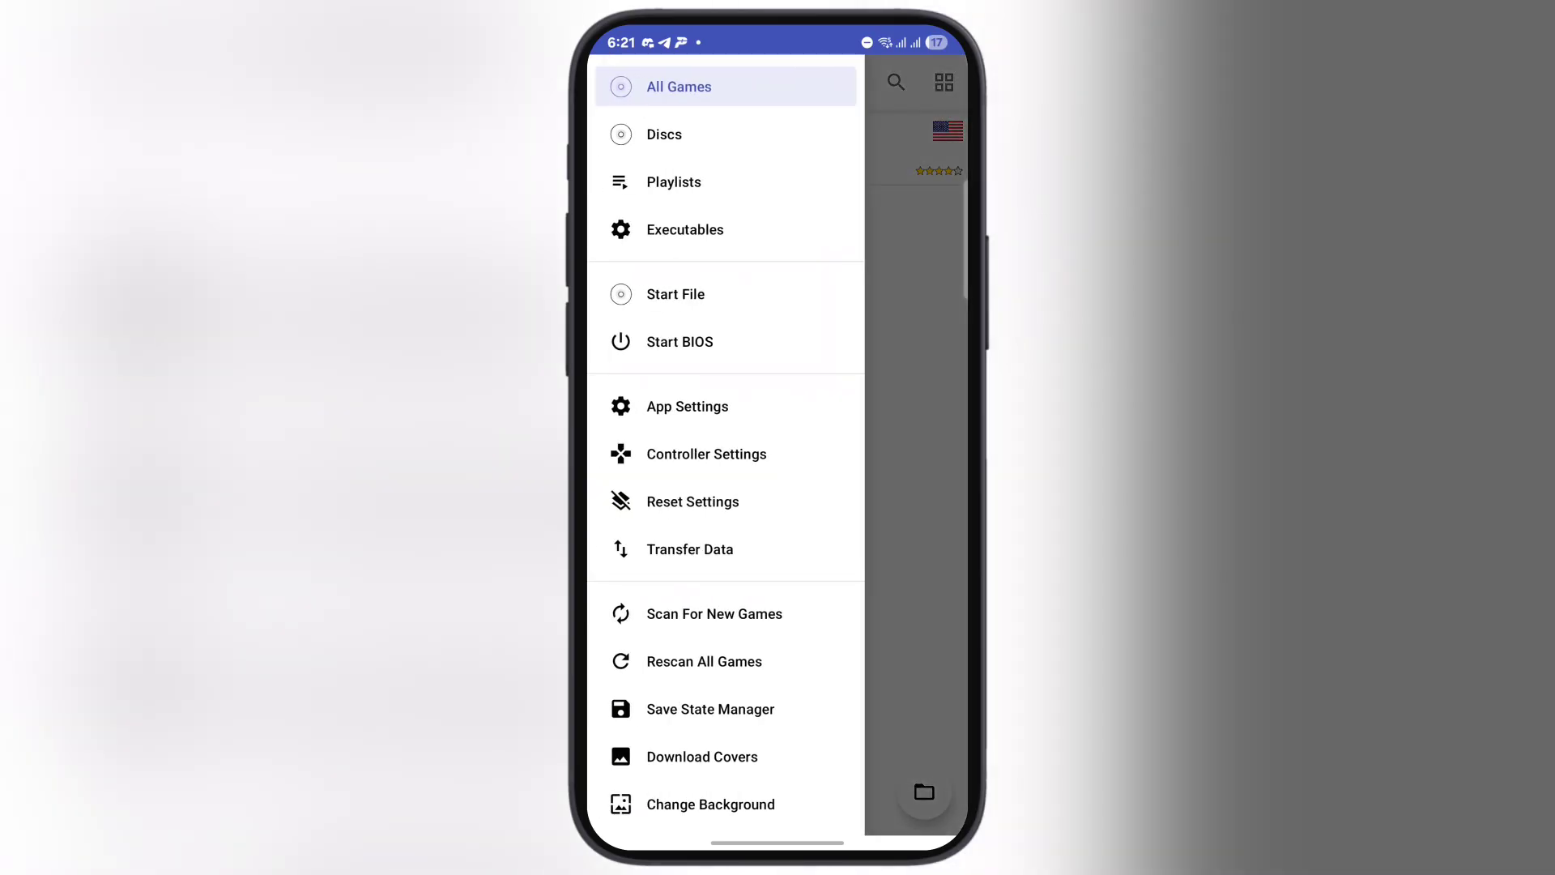
{"action": "left_click", "coordinate": [701, 756]}
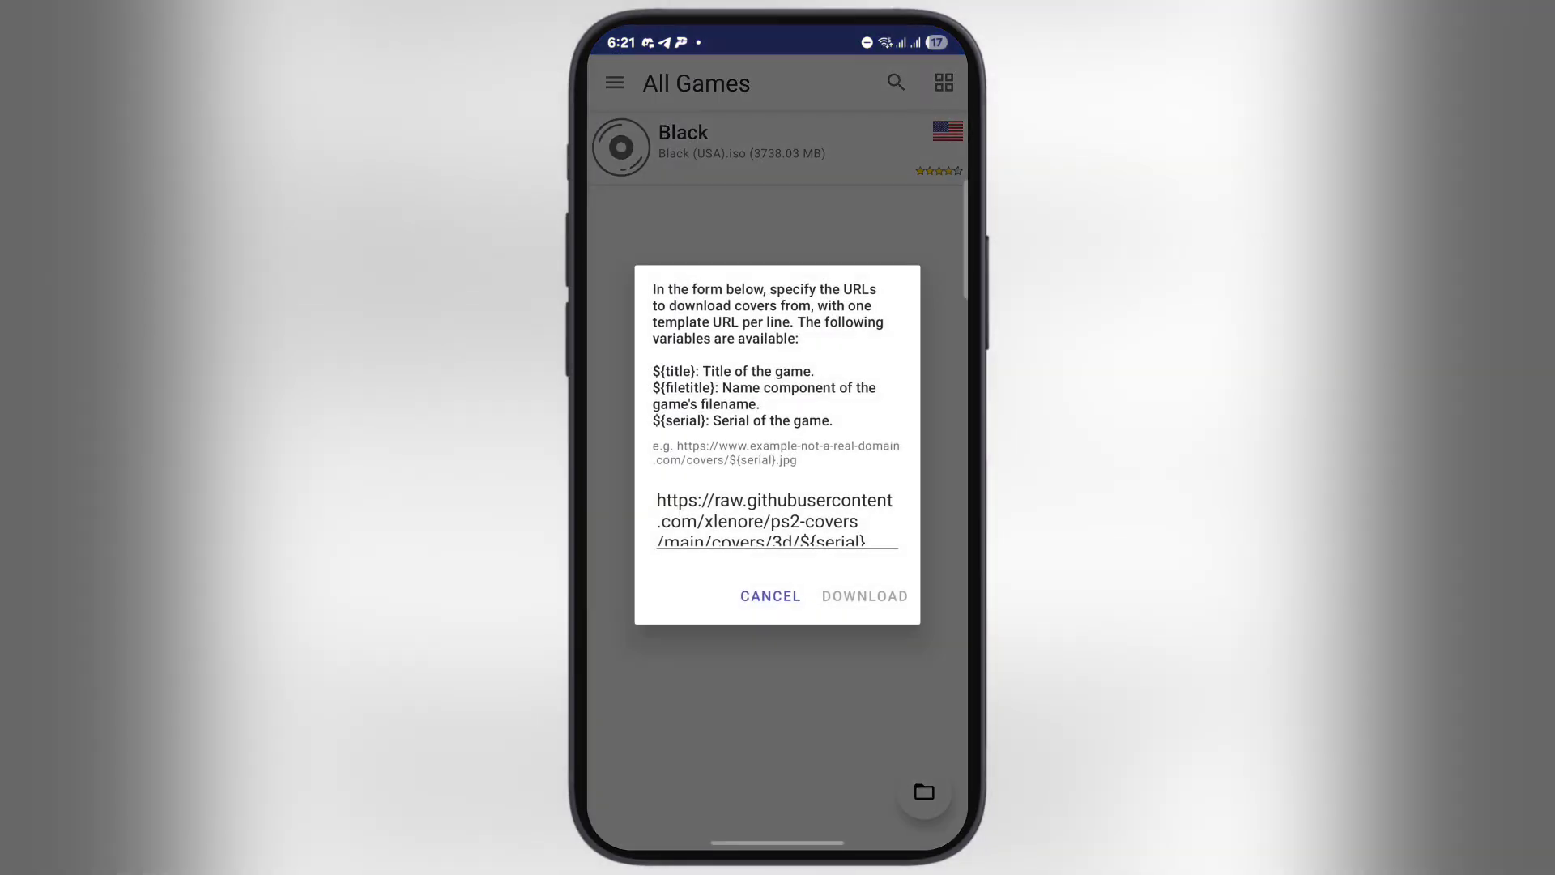
{"action": "left_click", "coordinate": [776, 521]}
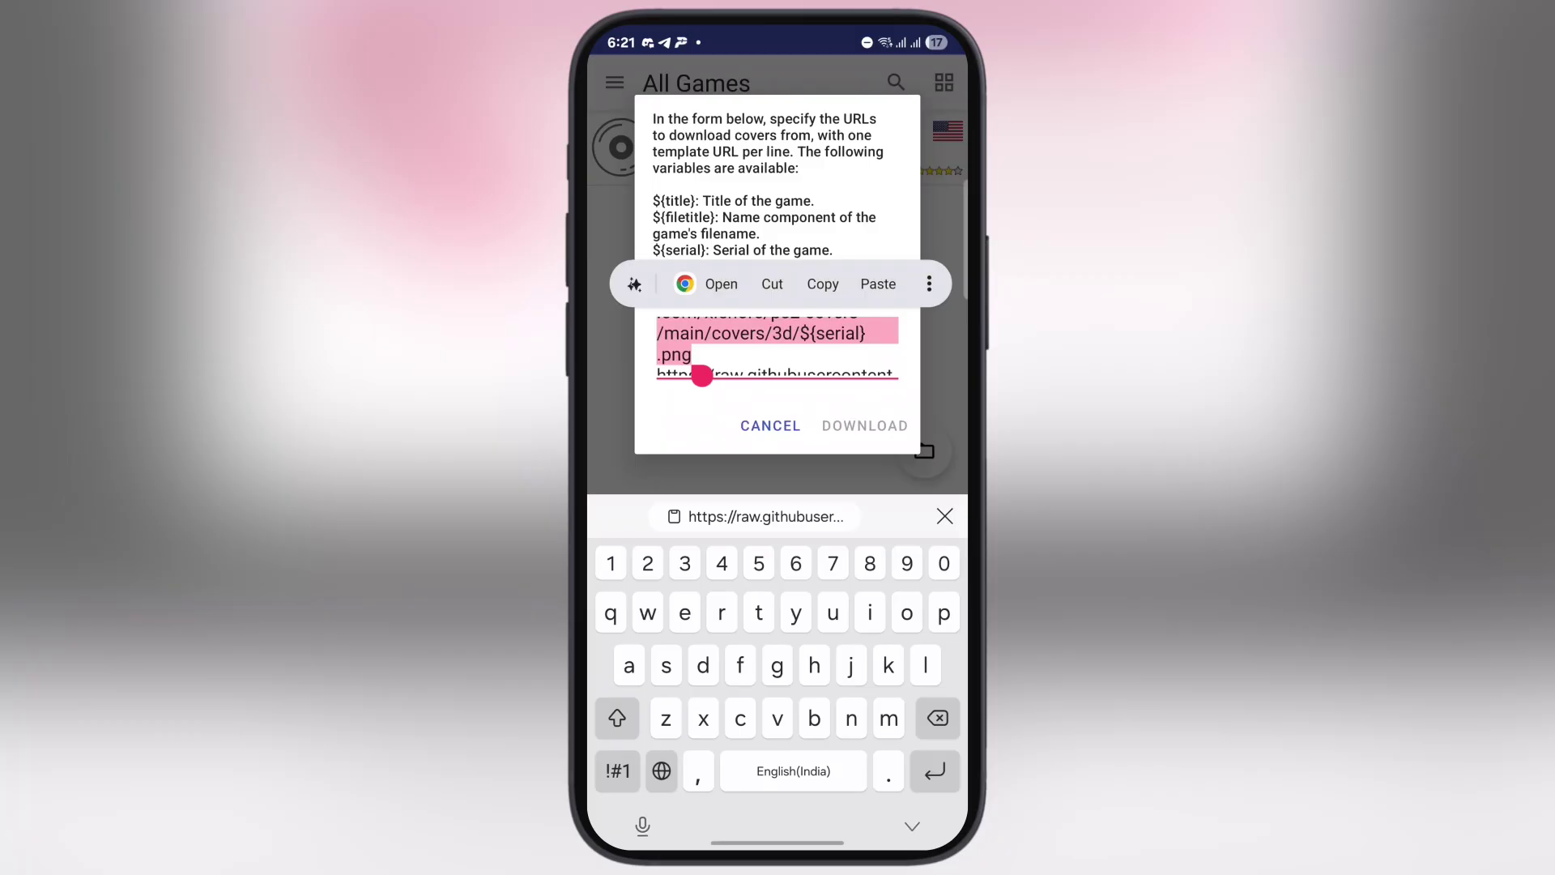
{"action": "left_click", "coordinate": [670, 350]}
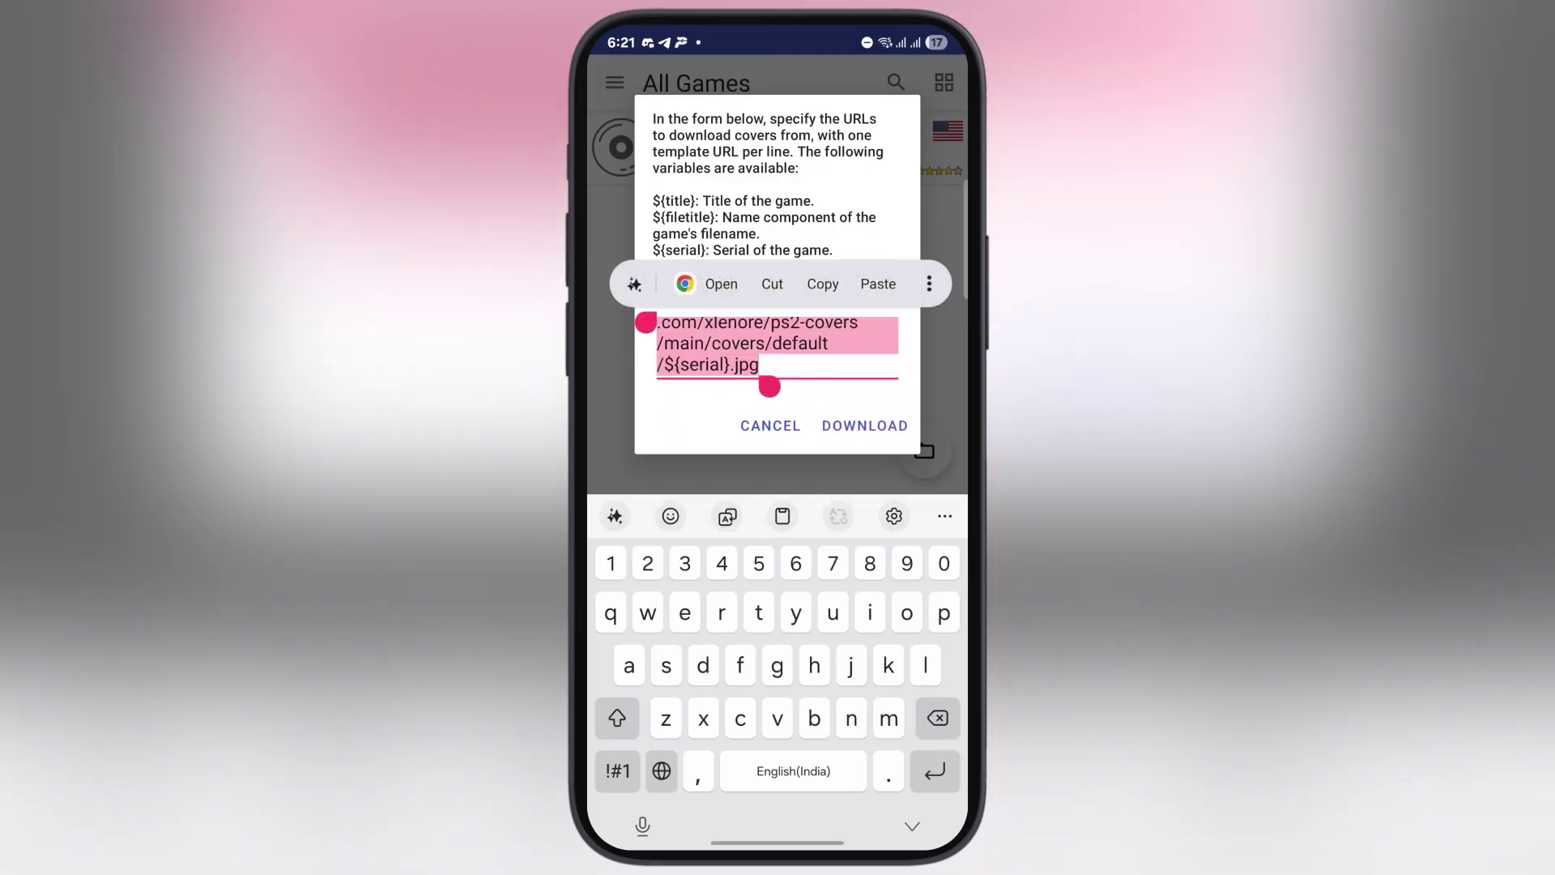
{"action": "key", "text": "BackSpace"}
{"action": "left_click", "coordinate": [697, 357]}
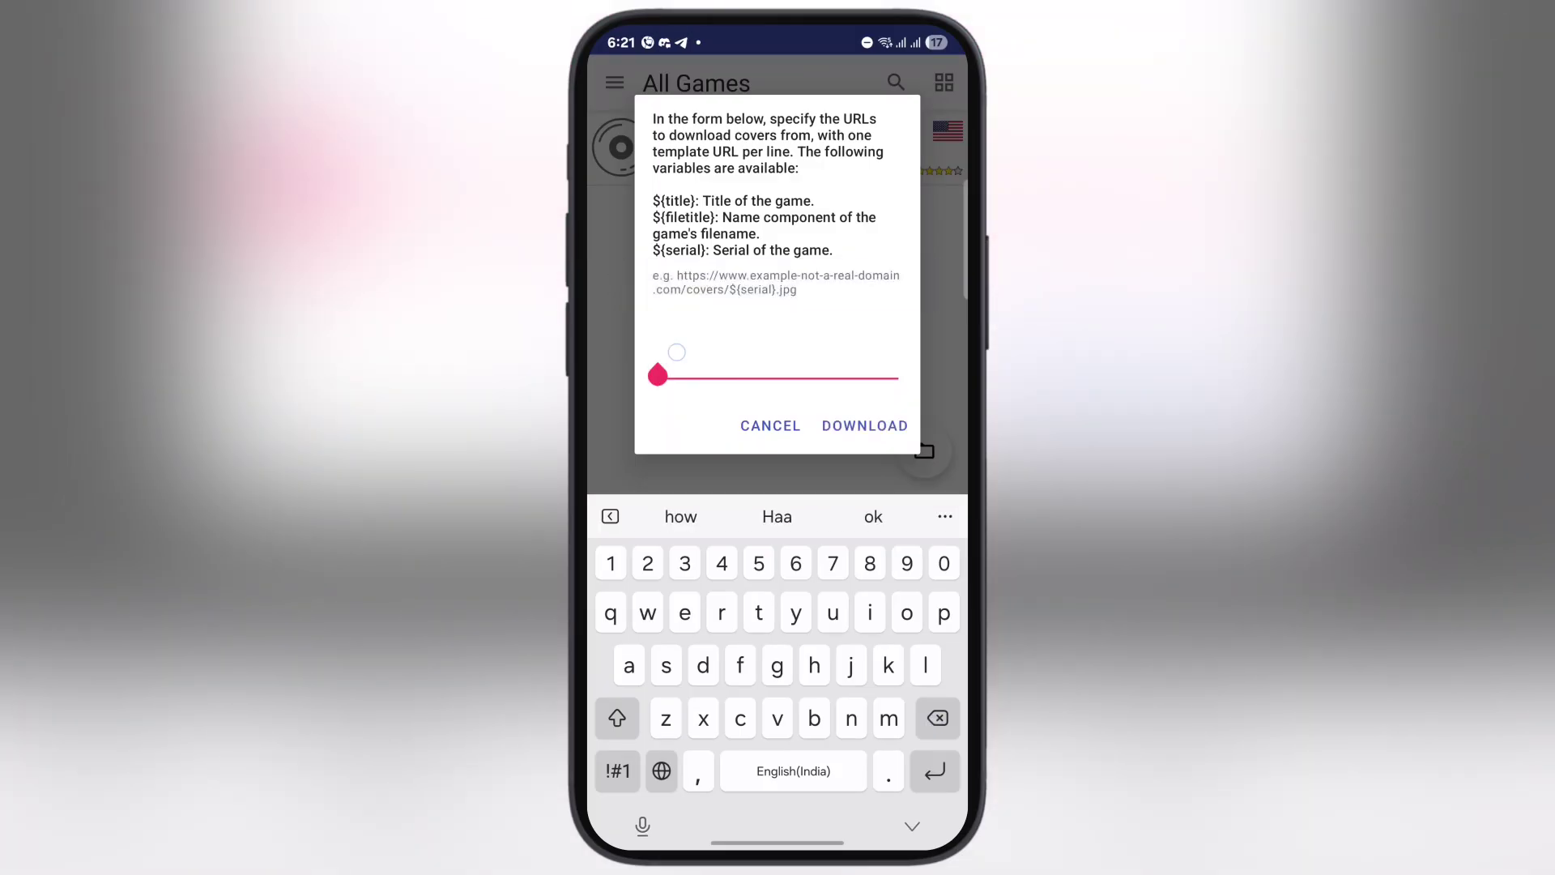
{"action": "left_click", "coordinate": [656, 371]}
{"action": "left_click", "coordinate": [688, 313]}
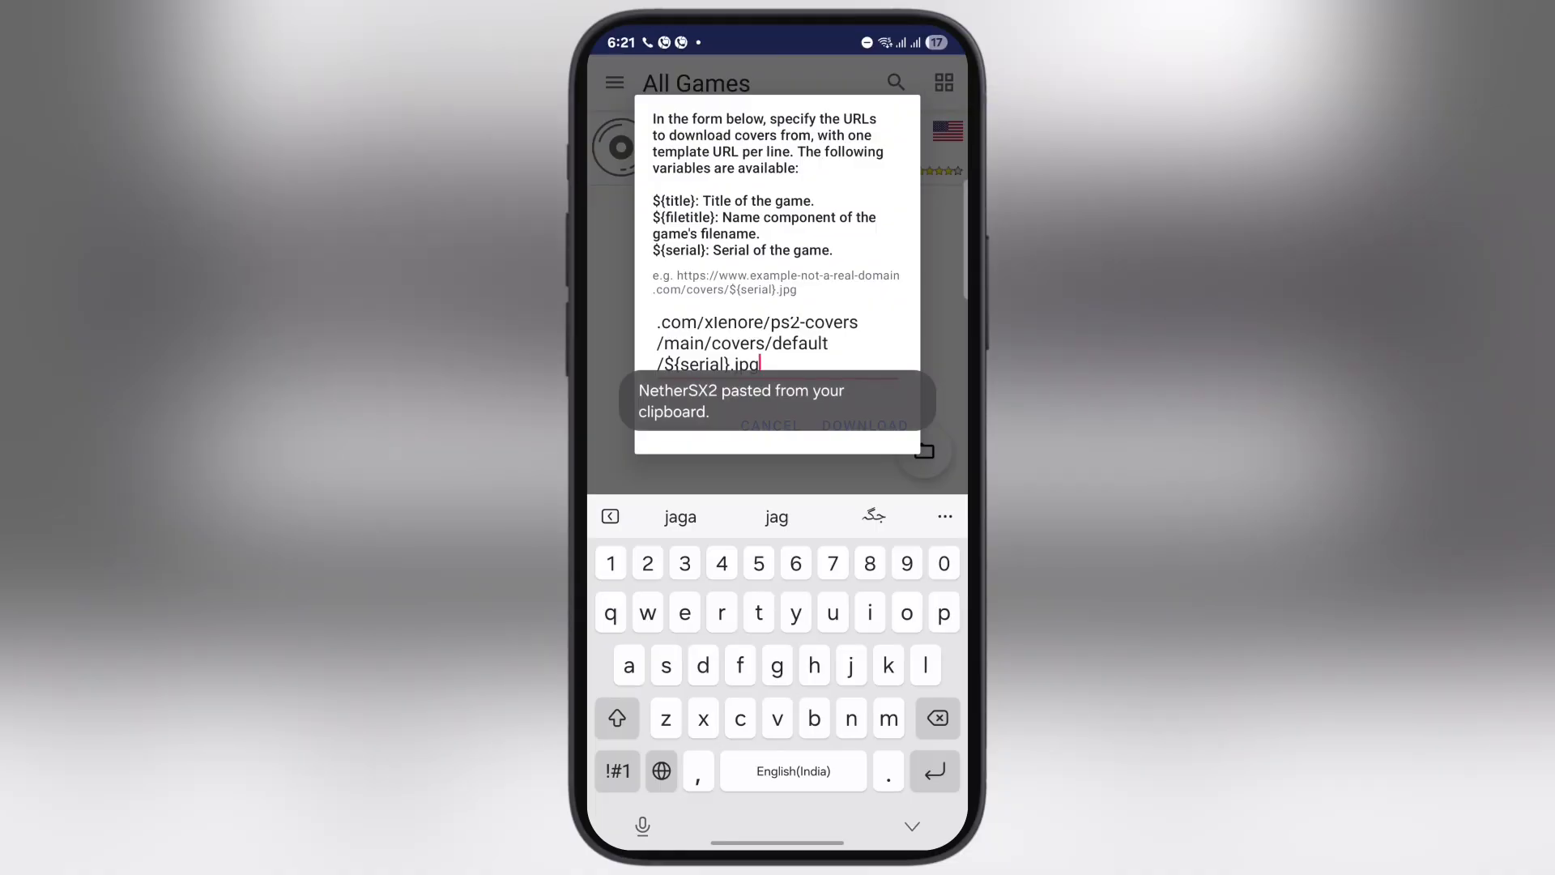
{"action": "left_click", "coordinate": [864, 427]}
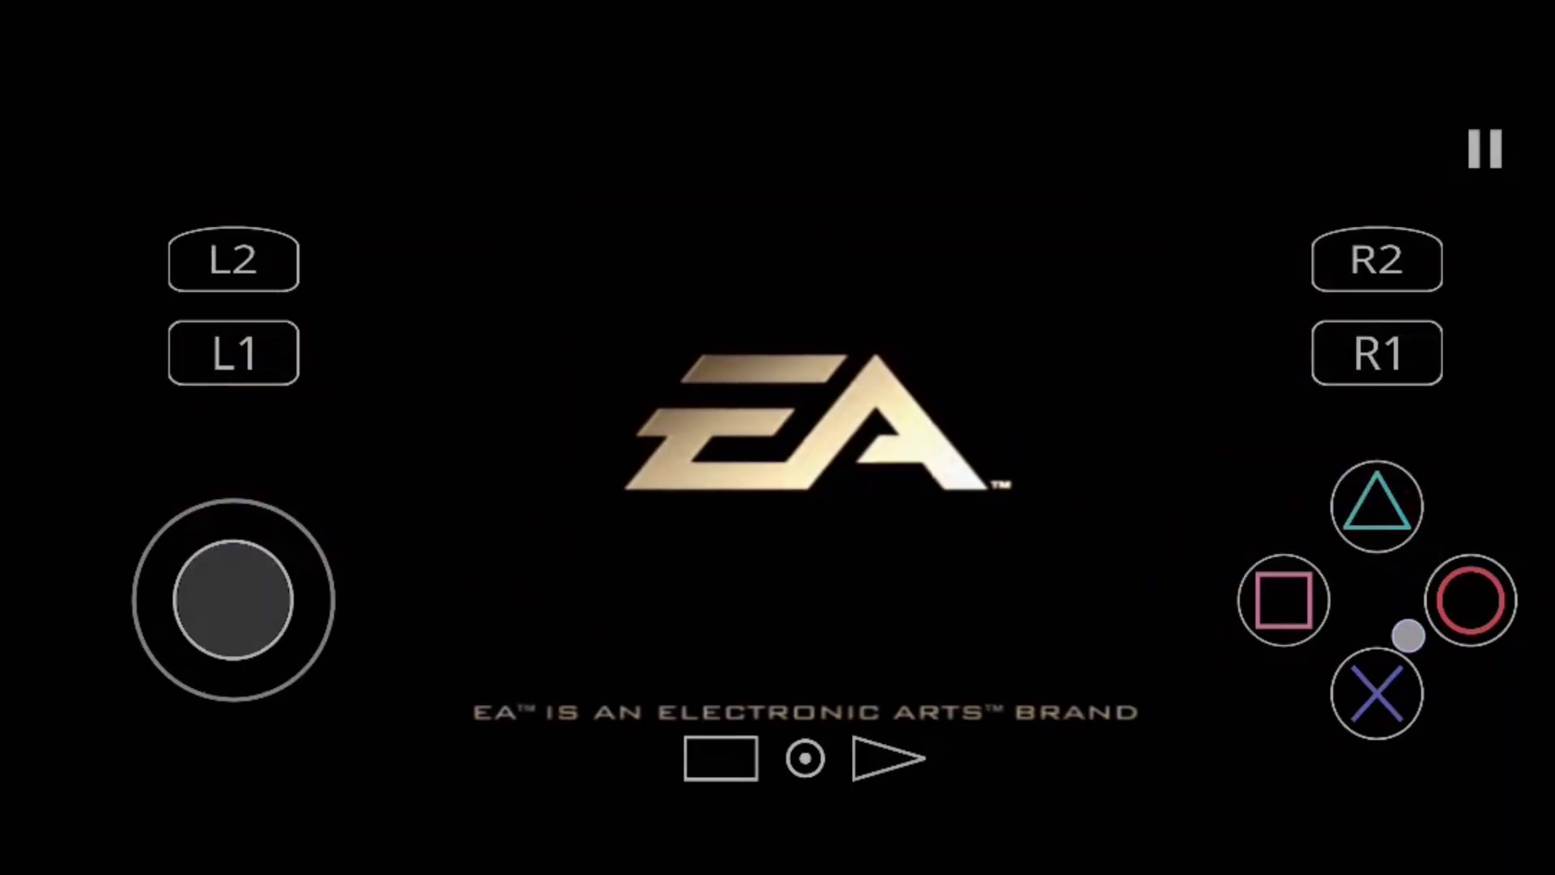
Try skipping Black's intro logo with the on-screen Square button.
{"action": "left_click", "coordinate": [1280, 616]}
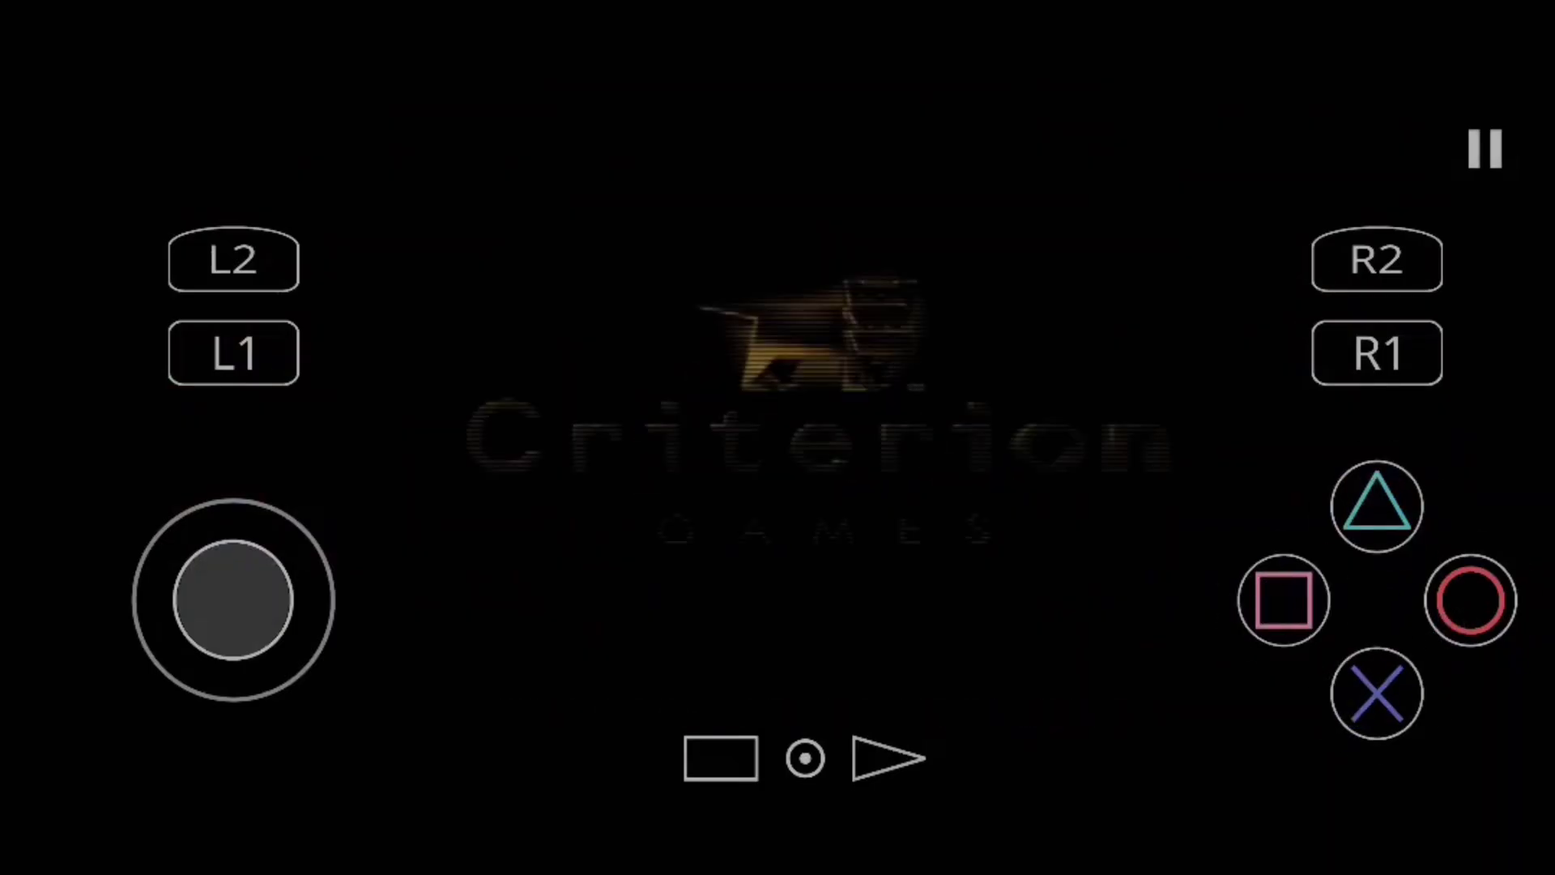